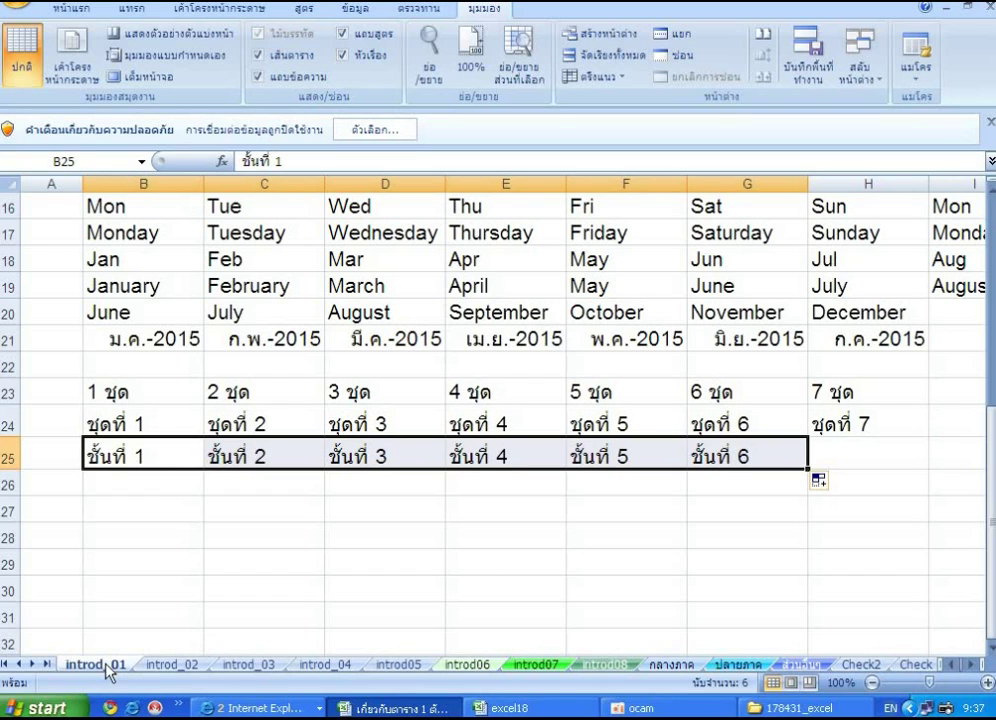
Switch to the introd_02 sheet that holds the x and y tables.
{"action": "left_click", "coordinate": [171, 665]}
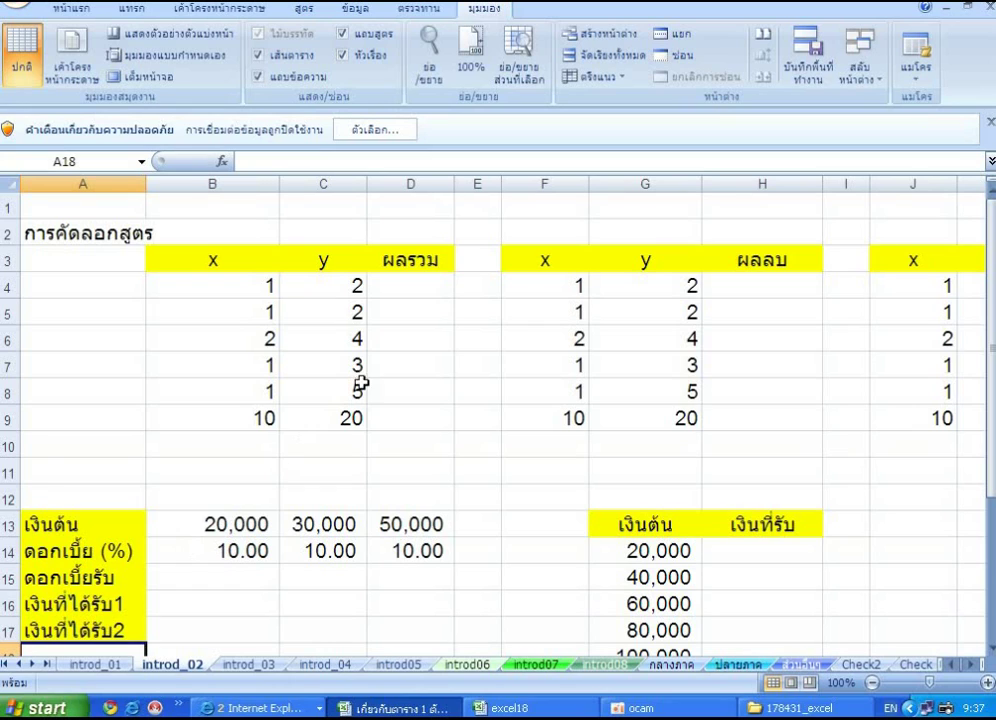
Check row 4's x and y values, then start a formula with = in cell D4.
{"action": "left_click", "coordinate": [395, 282]}
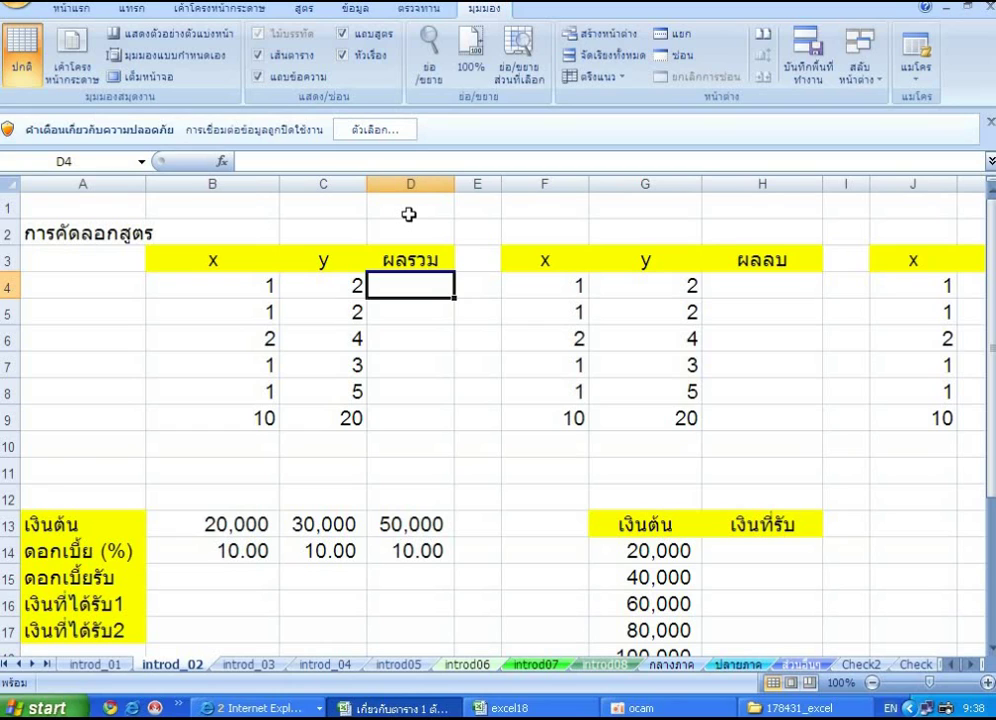
{"action": "left_click", "coordinate": [253, 286]}
{"action": "left_click", "coordinate": [343, 287]}
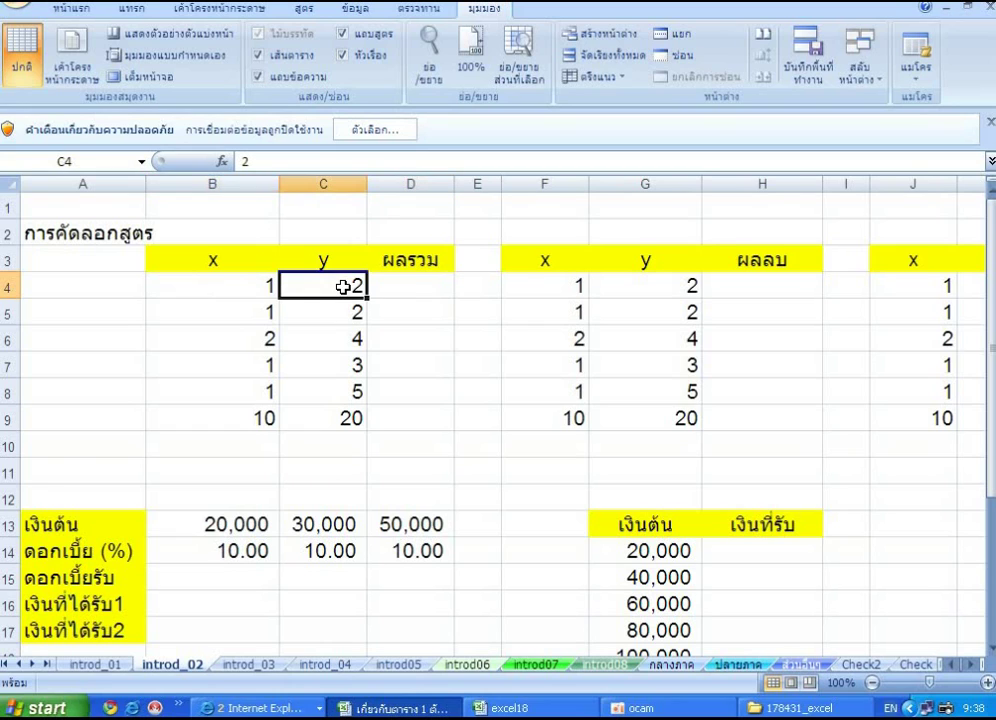
{"action": "left_click", "coordinate": [423, 285]}
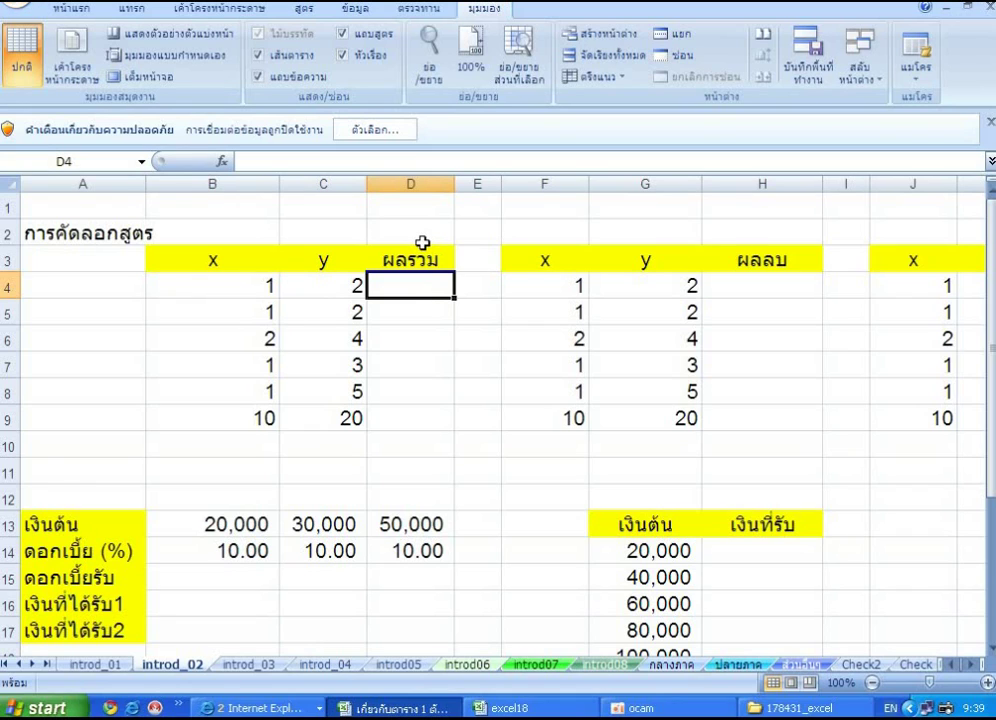
{"action": "type", "text": "="}
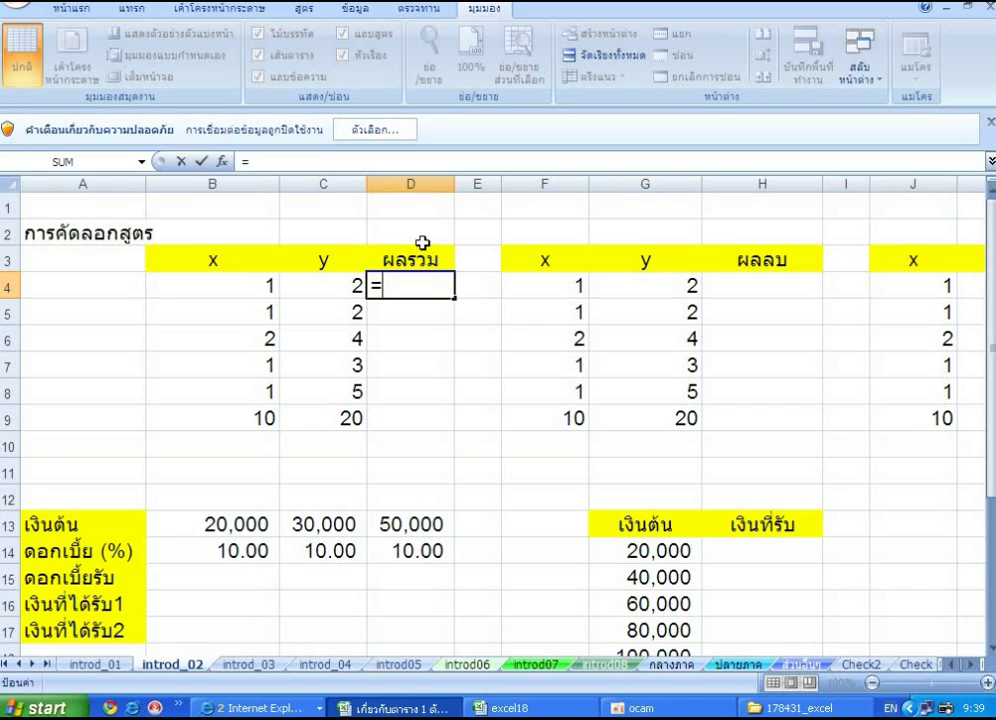
Complete D4 as =B4+C4 by picking the x and y cells, giving 3.
{"action": "left_click", "coordinate": [198, 288]}
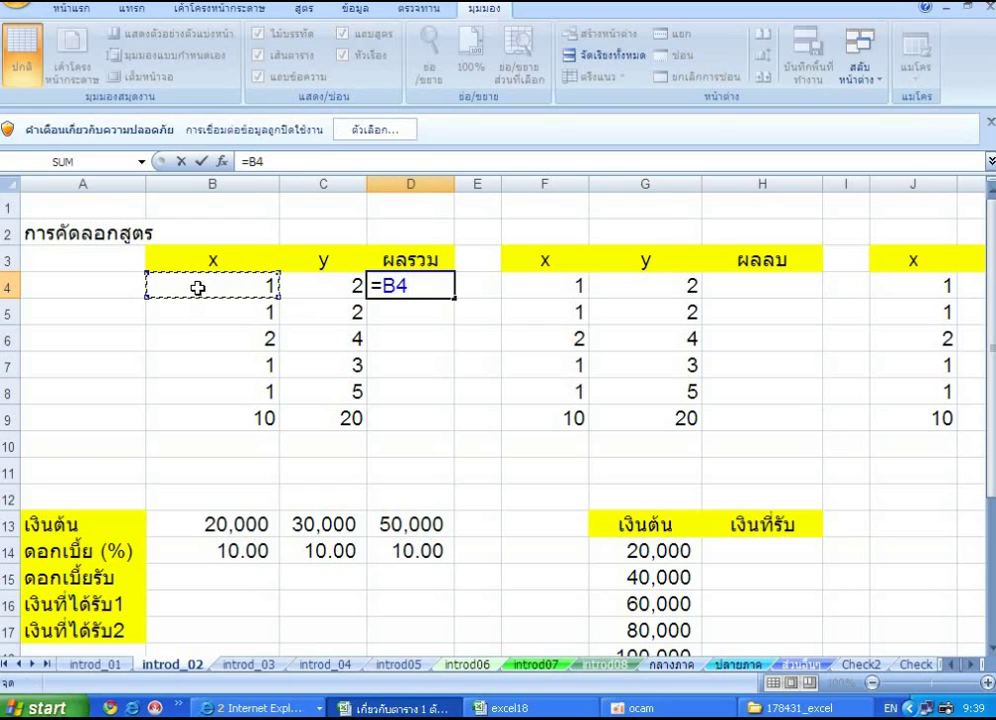
{"action": "type", "text": "+"}
{"action": "left_click", "coordinate": [312, 281]}
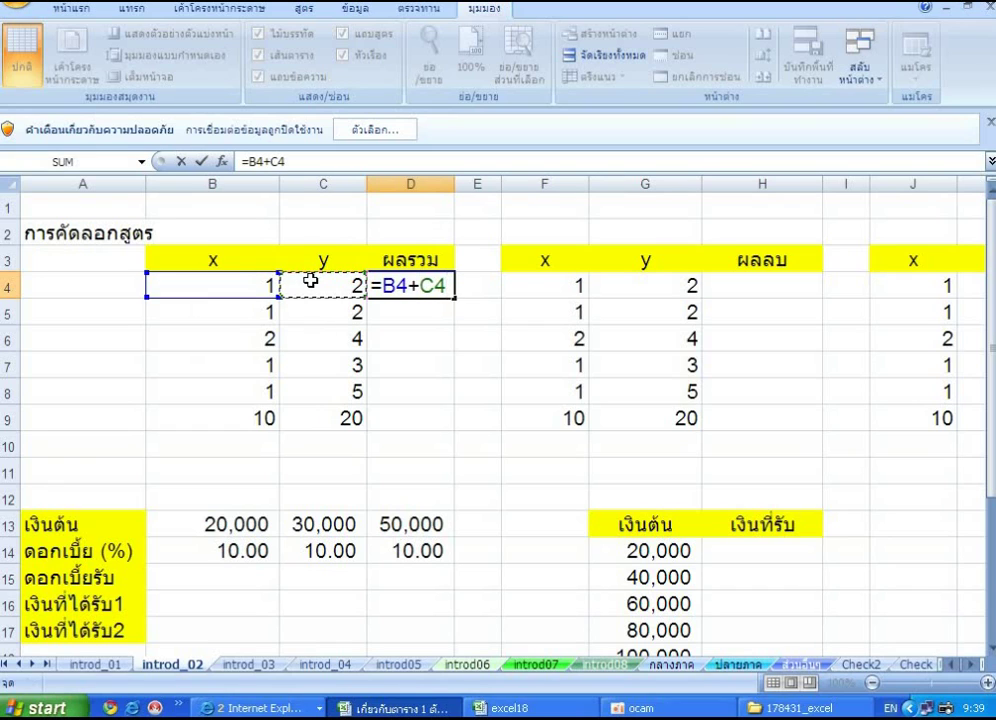
{"action": "key", "text": "Return"}
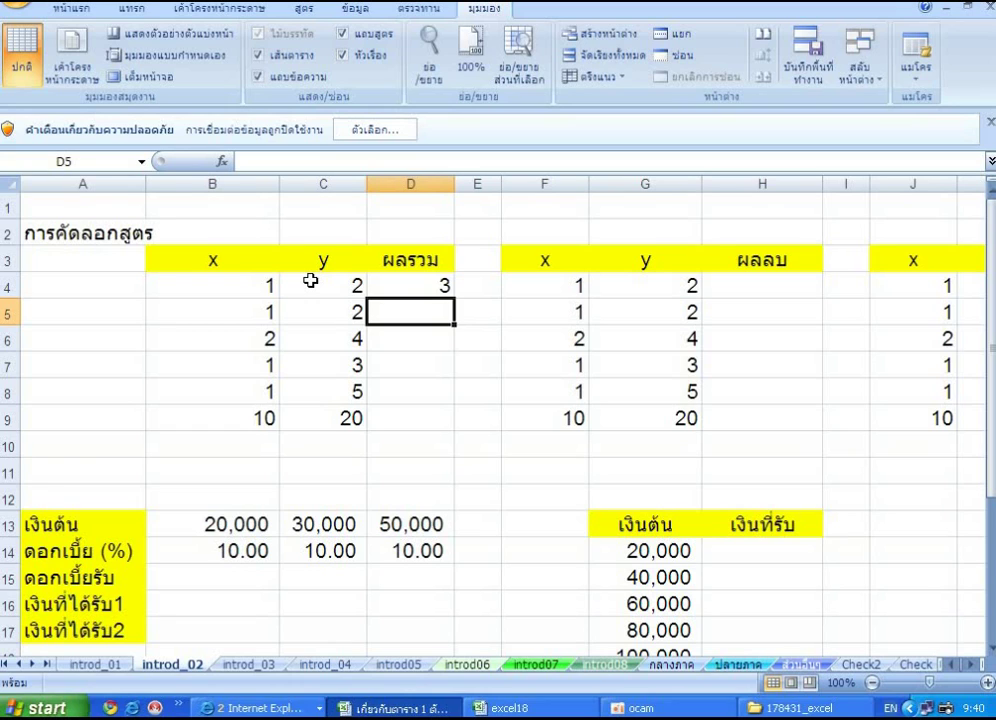
Enter =b5+c5 in D5 so row 5's sum shows 3.
{"action": "type", "text": "="}
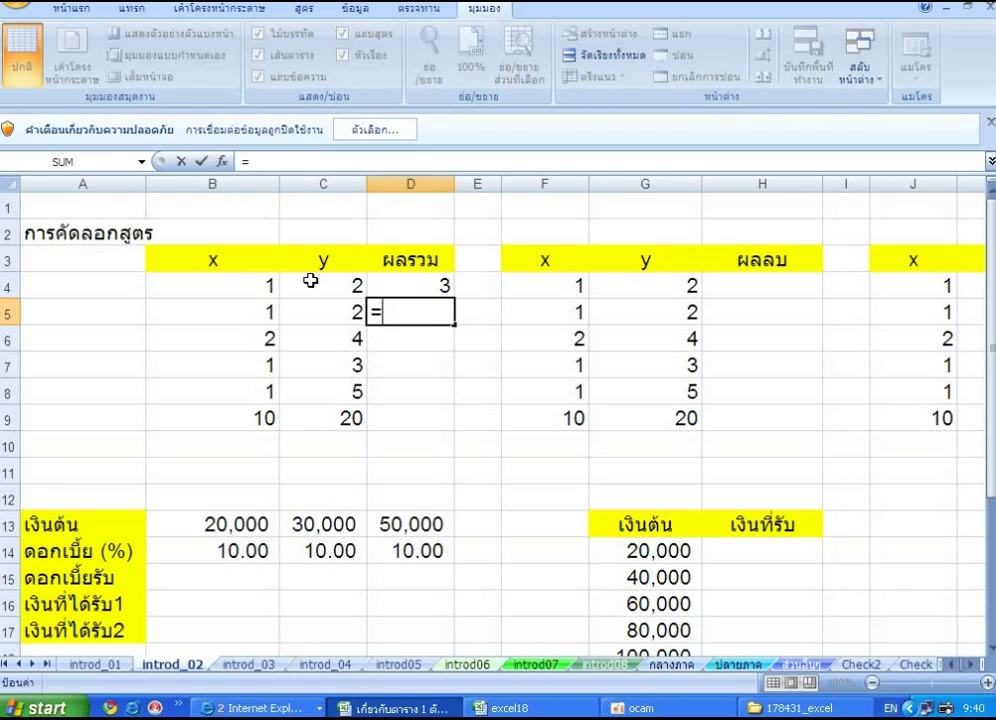
{"action": "type", "text": "b"}
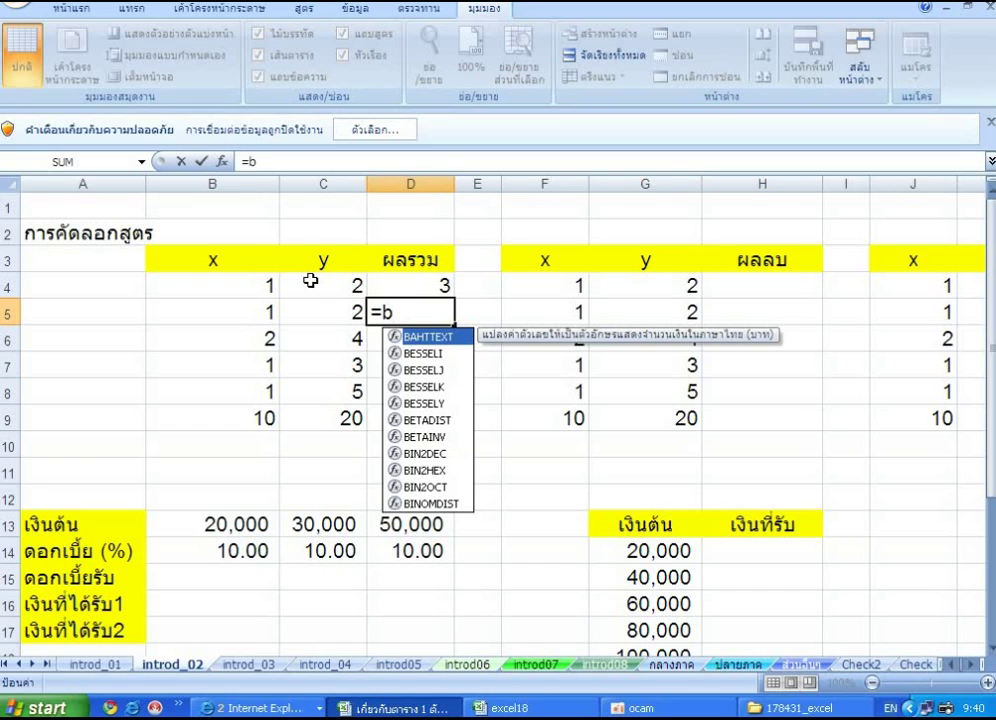
{"action": "type", "text": "5"}
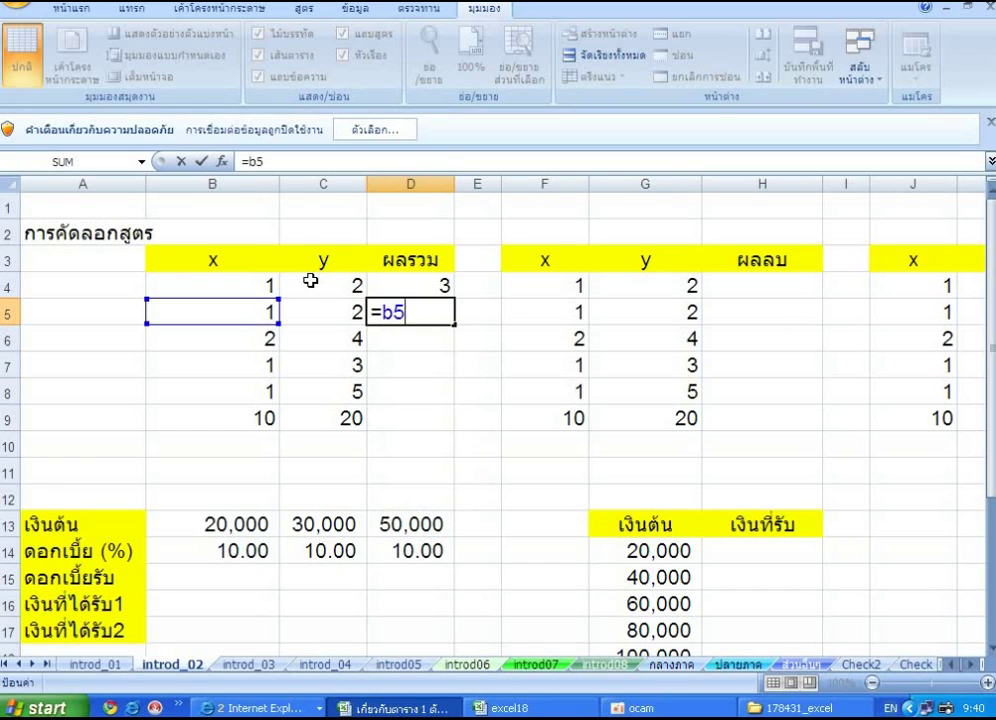
{"action": "type", "text": "+"}
{"action": "type", "text": "c"}
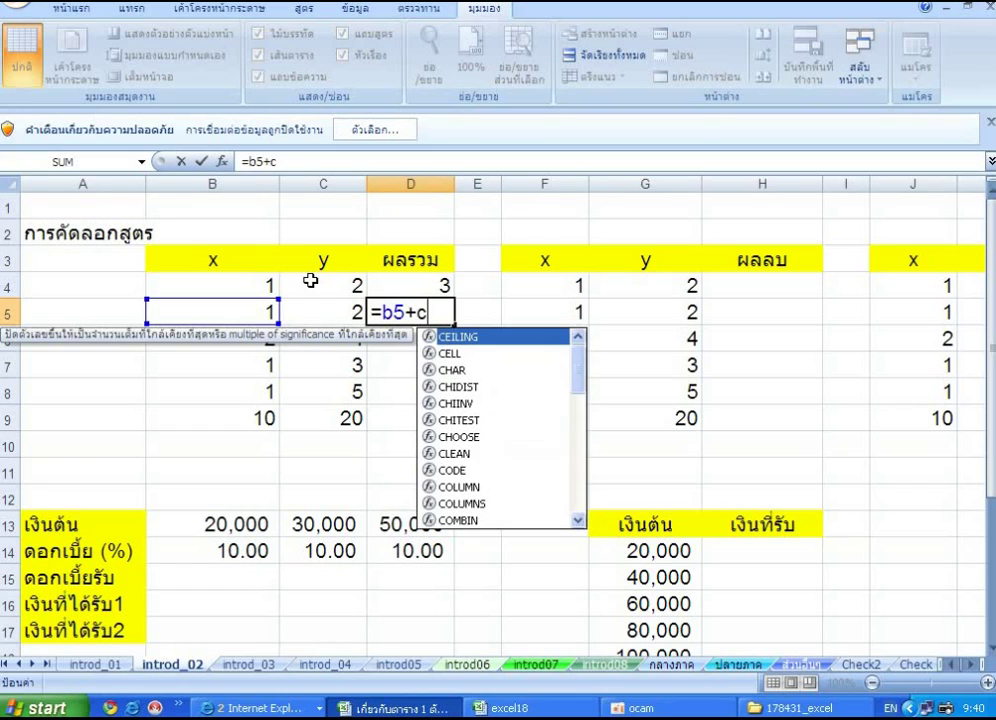
{"action": "type", "text": "5"}
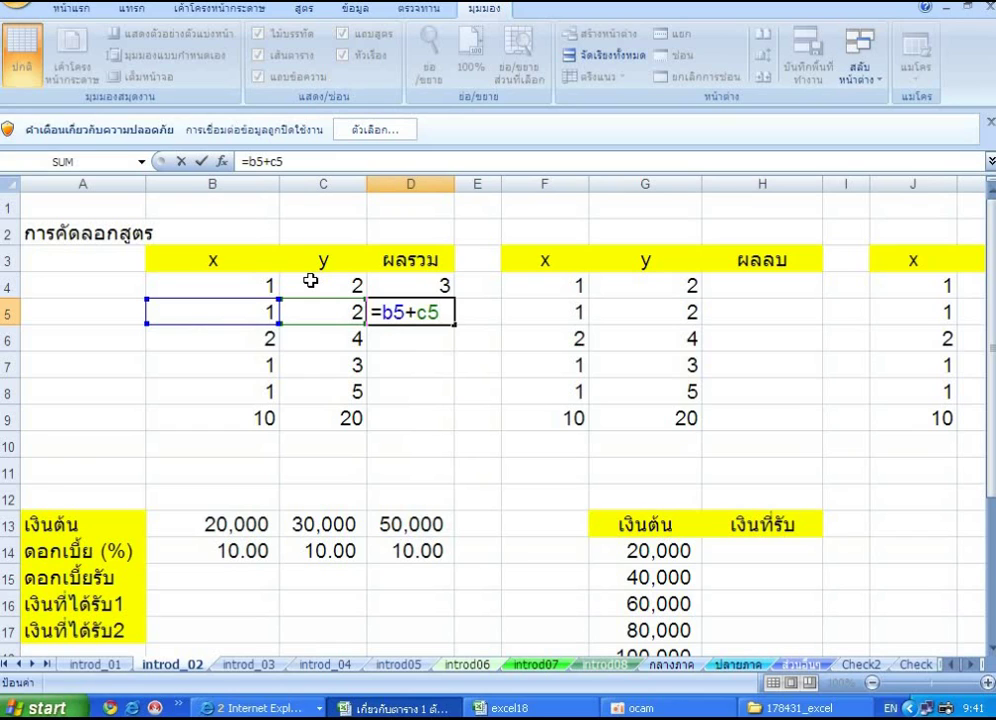
{"action": "key", "text": "Return"}
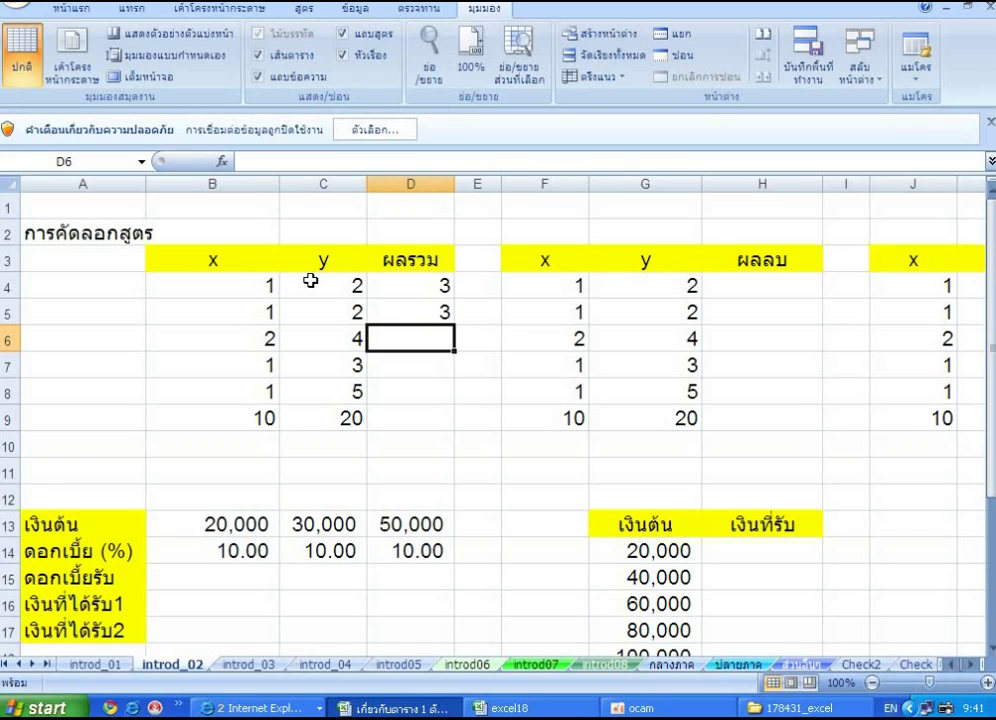
Insert an AutoSum SUM formula into D6 from the Home tab.
{"action": "left_click", "coordinate": [75, 12]}
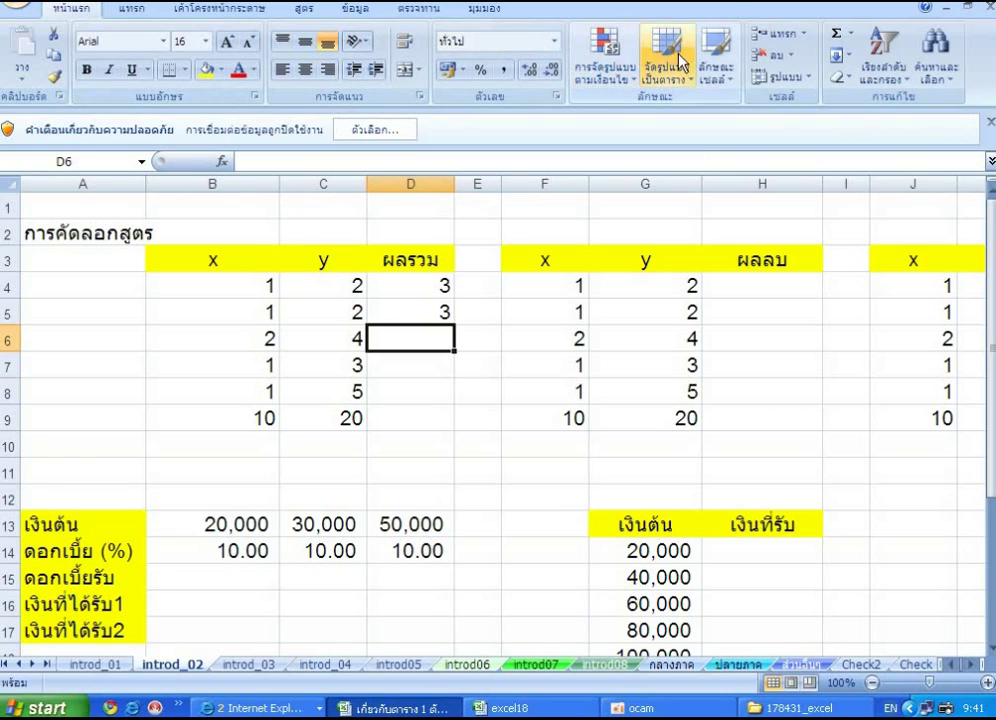
{"action": "left_click", "coordinate": [853, 35]}
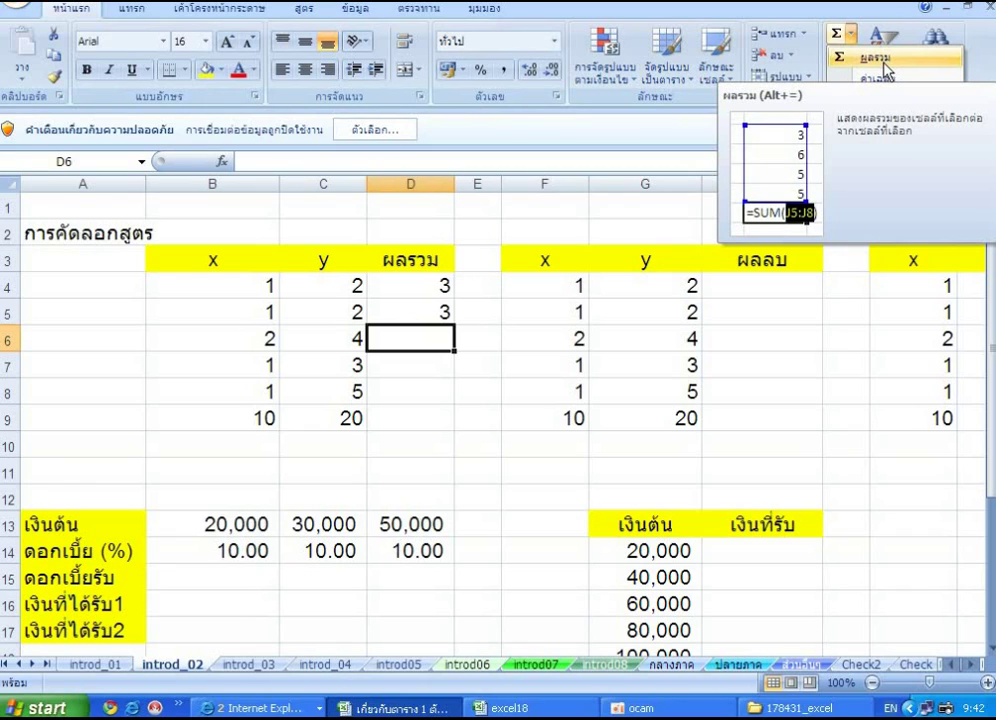
{"action": "left_click", "coordinate": [878, 62]}
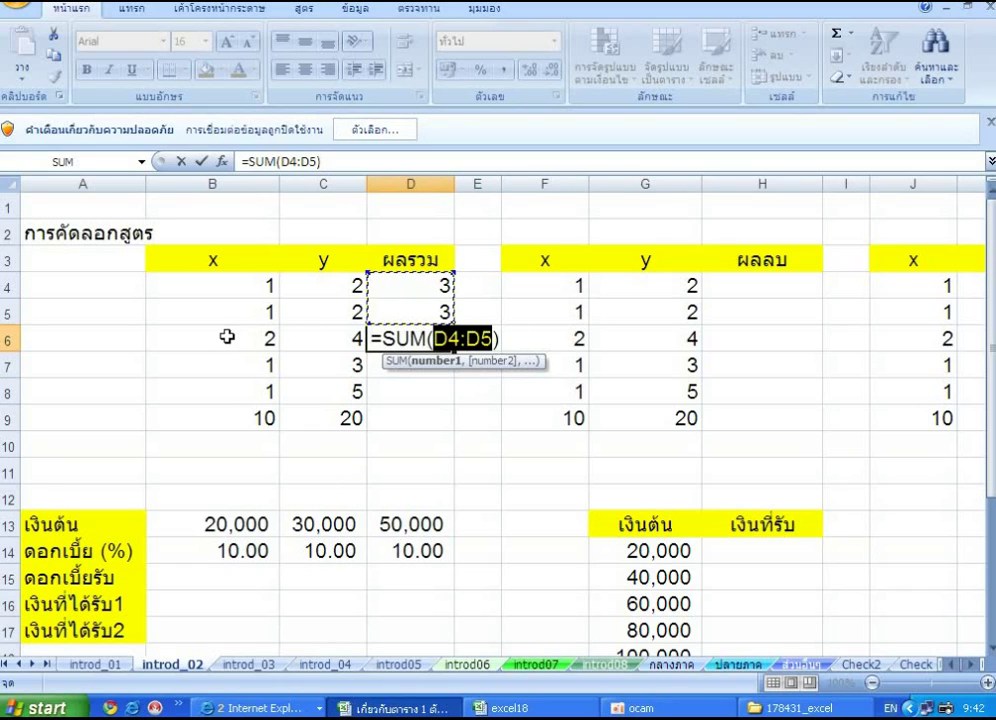
Change D6's SUM range to B6:C6 and commit it, giving 6.
{"action": "left_click_drag", "start_coordinate": [227, 337], "coordinate": [293, 337]}
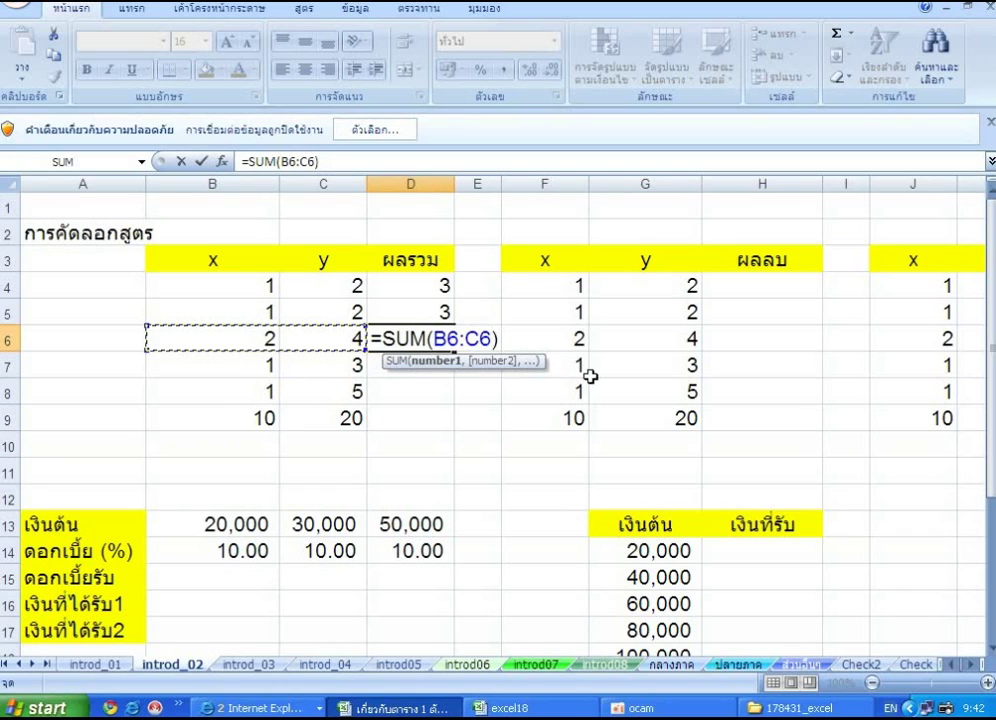
{"action": "key", "text": "Return"}
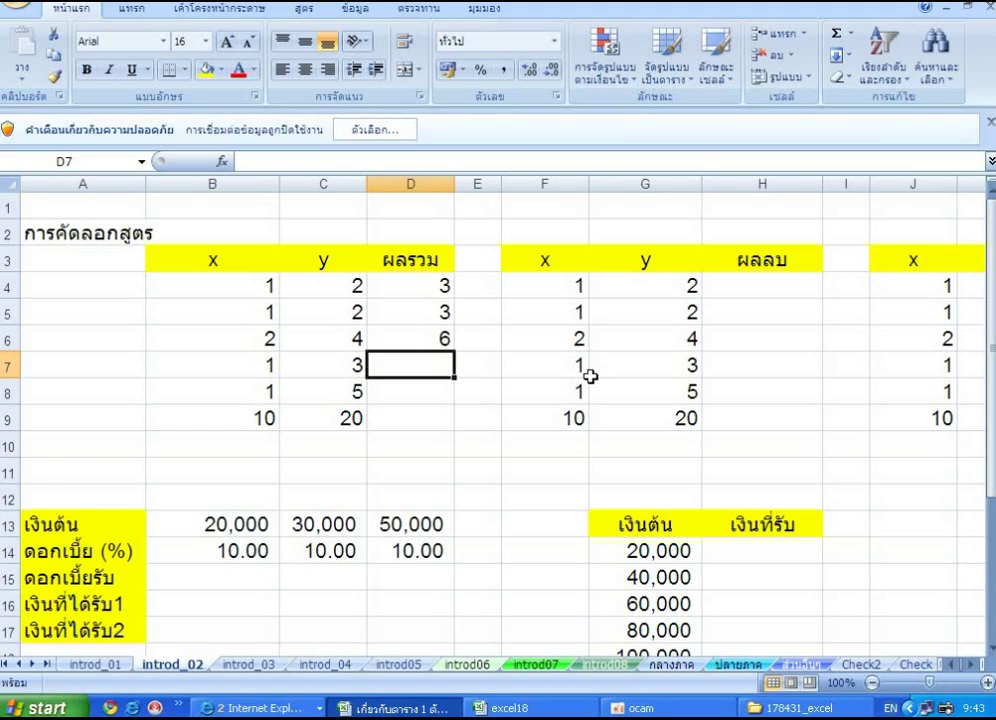
Enter =b7+c7 in D7 so row 7's sum shows 4.
{"action": "type", "text": "="}
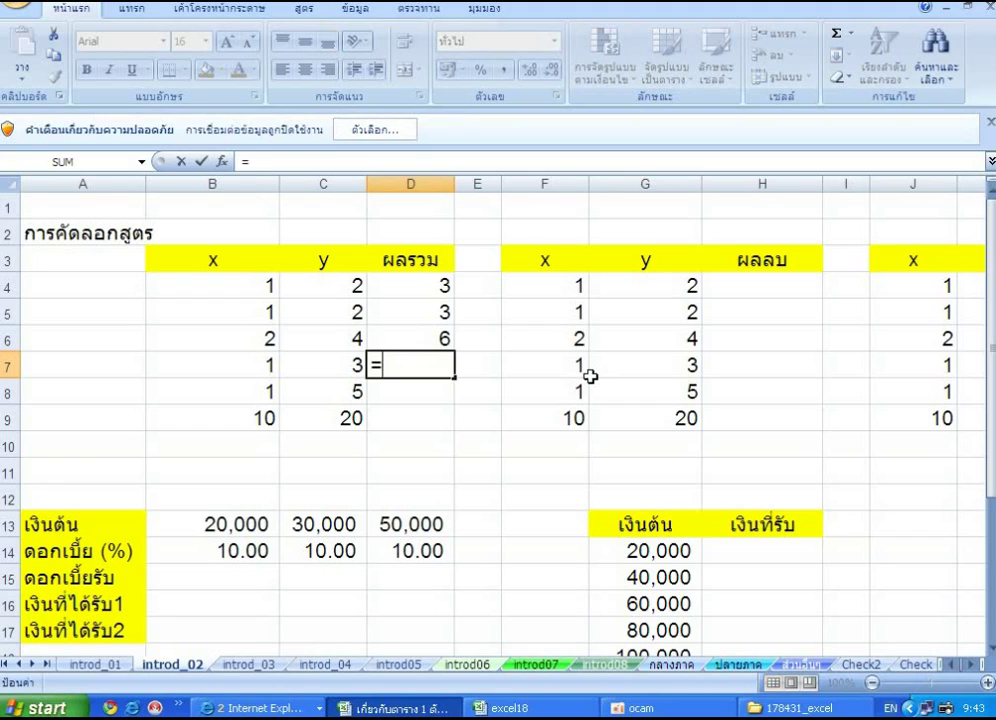
{"action": "type", "text": "b7"}
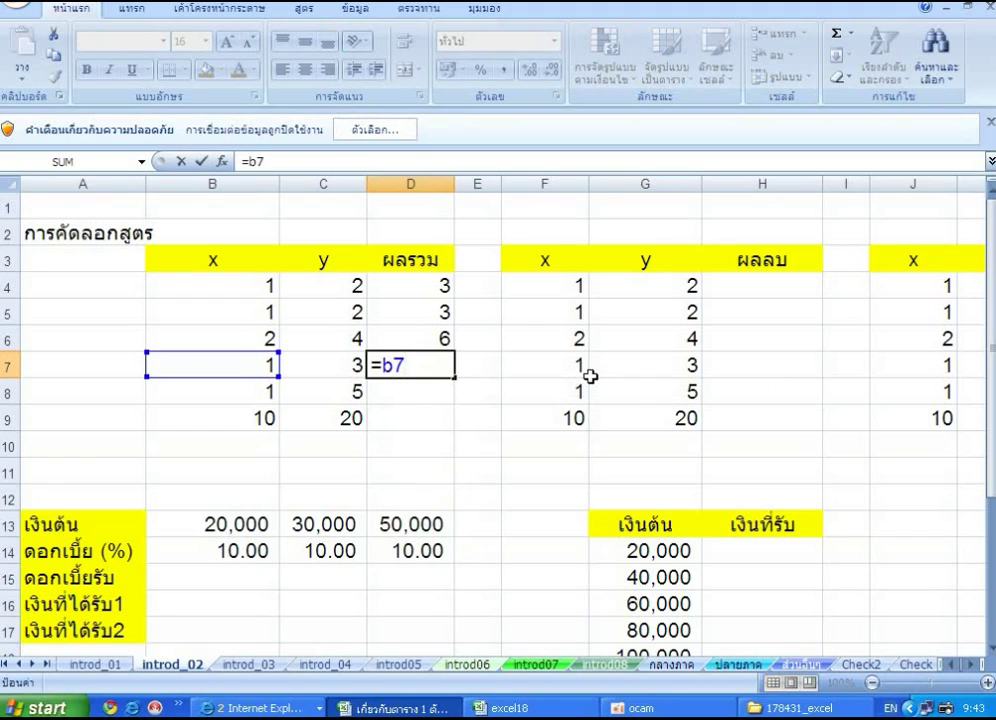
{"action": "type", "text": "+"}
{"action": "type", "text": "c"}
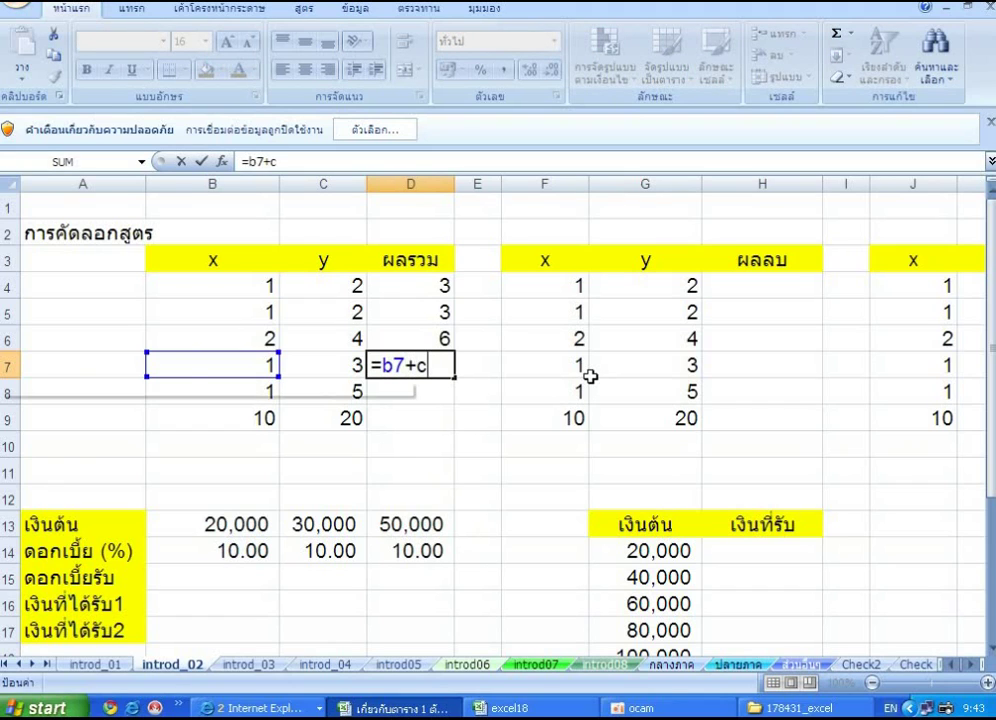
{"action": "type", "text": "7"}
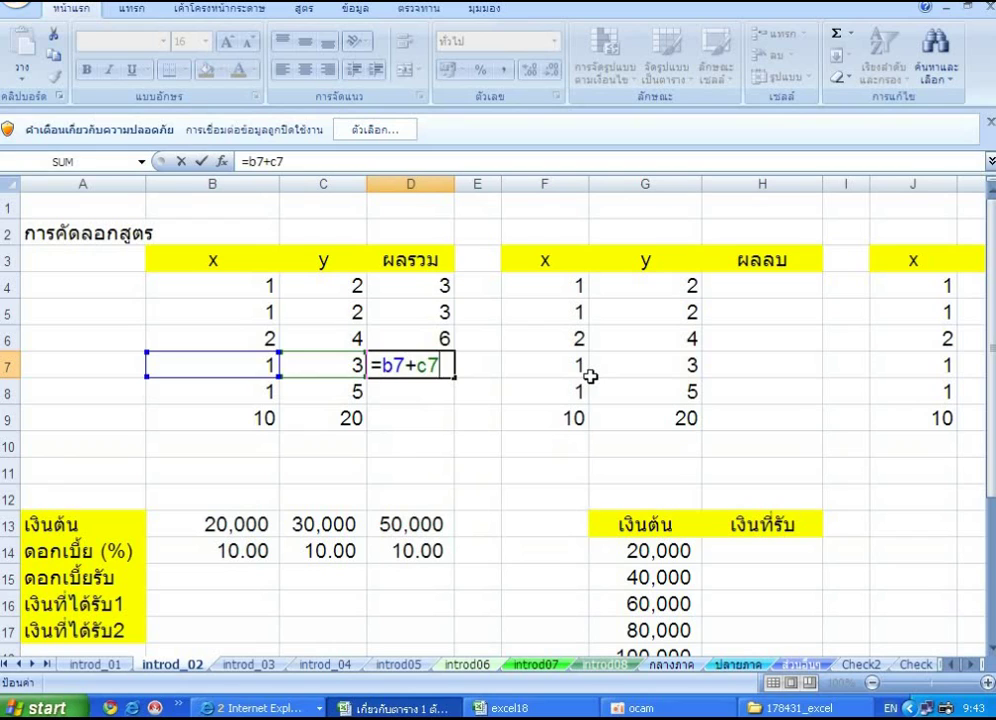
{"action": "key", "text": "Return"}
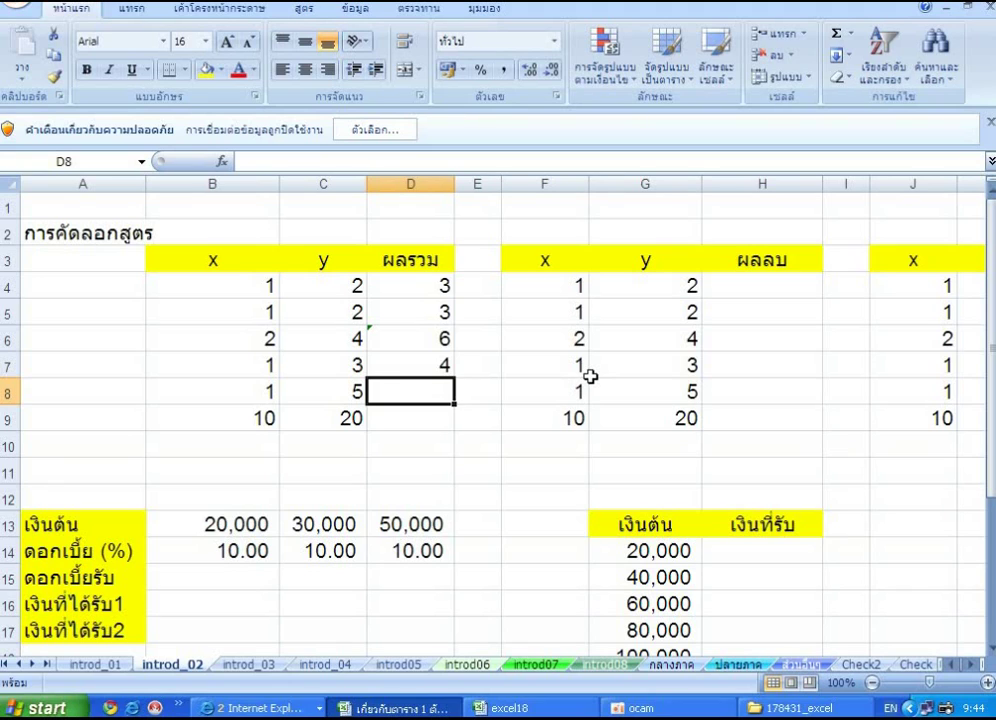
Fill the D7 sum formula down to D8 and D9, showing 6 and 30.
{"action": "left_click", "coordinate": [432, 366]}
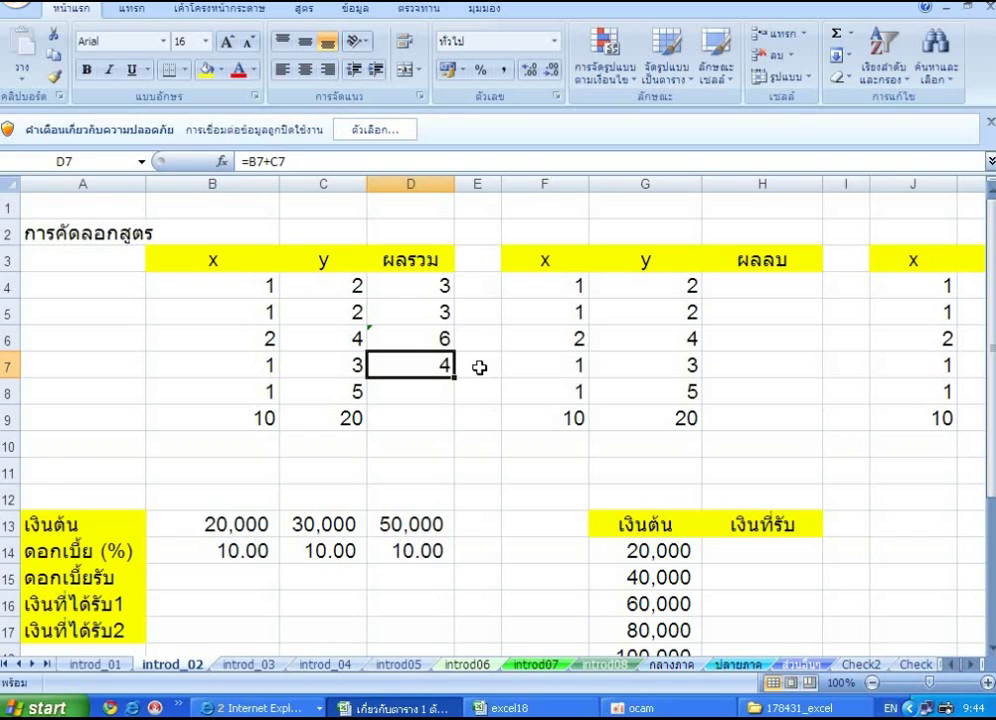
{"action": "left_click_drag", "start_coordinate": [455, 380], "coordinate": [465, 430]}
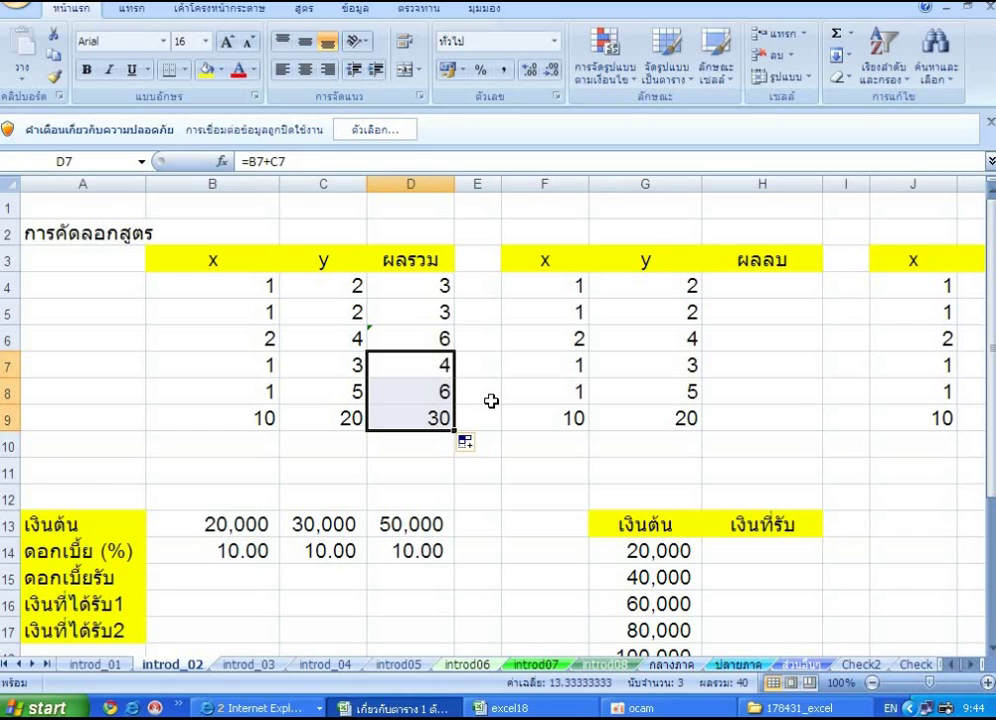
Enter =F4-G4 in H4 by picking F4 and G4, giving -1.
{"action": "left_click", "coordinate": [745, 289]}
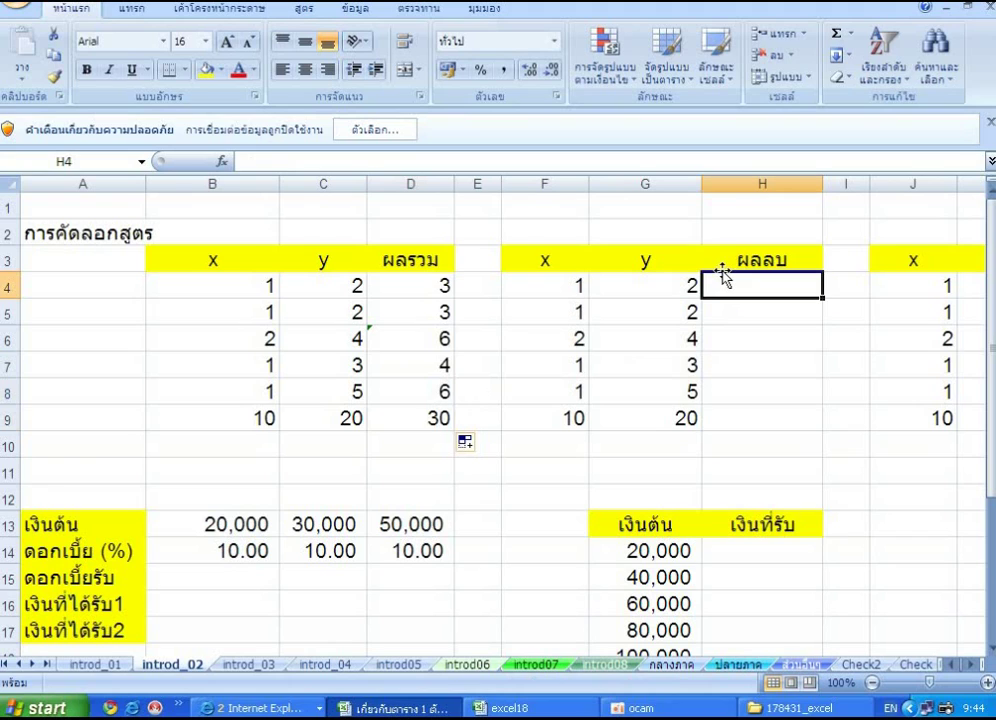
{"action": "type", "text": "="}
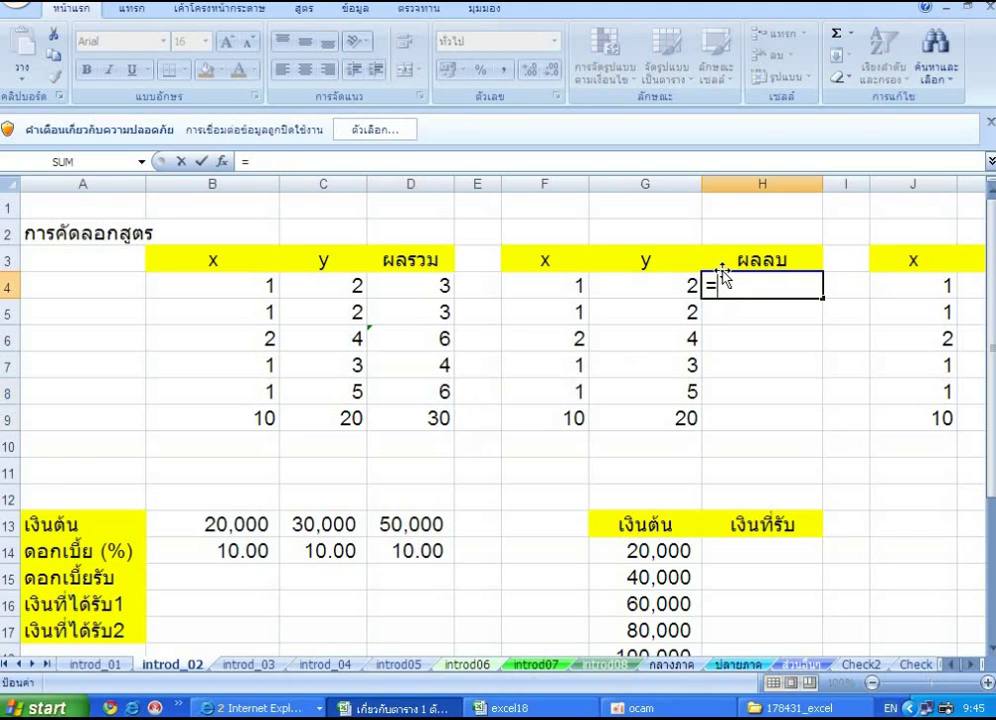
{"action": "left_click", "coordinate": [547, 288]}
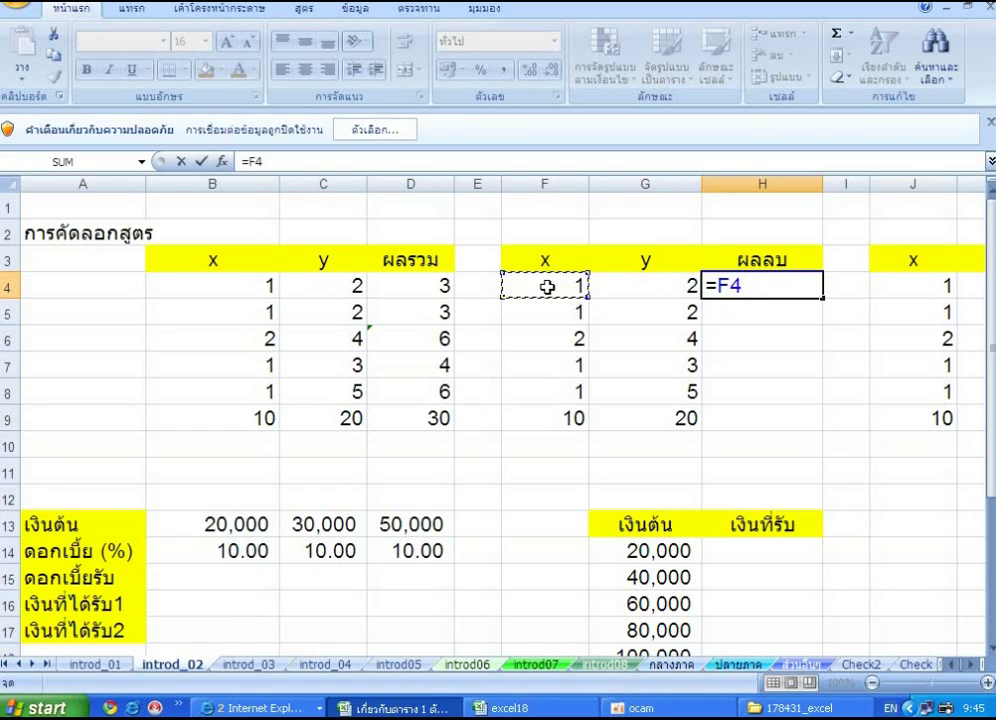
{"action": "type", "text": "-"}
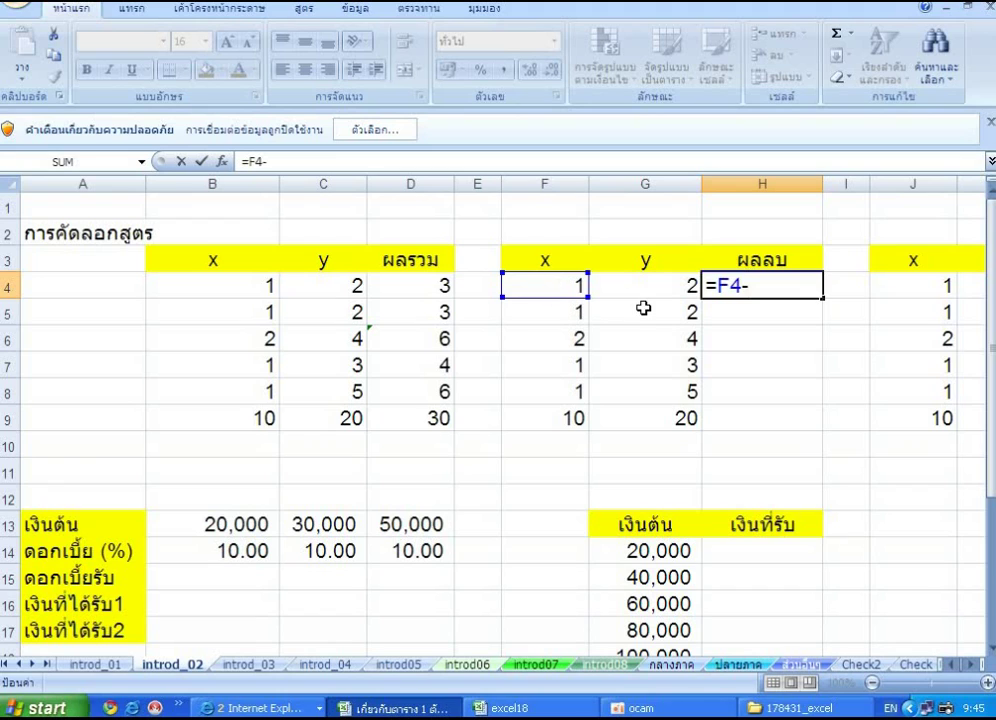
{"action": "left_click", "coordinate": [643, 287]}
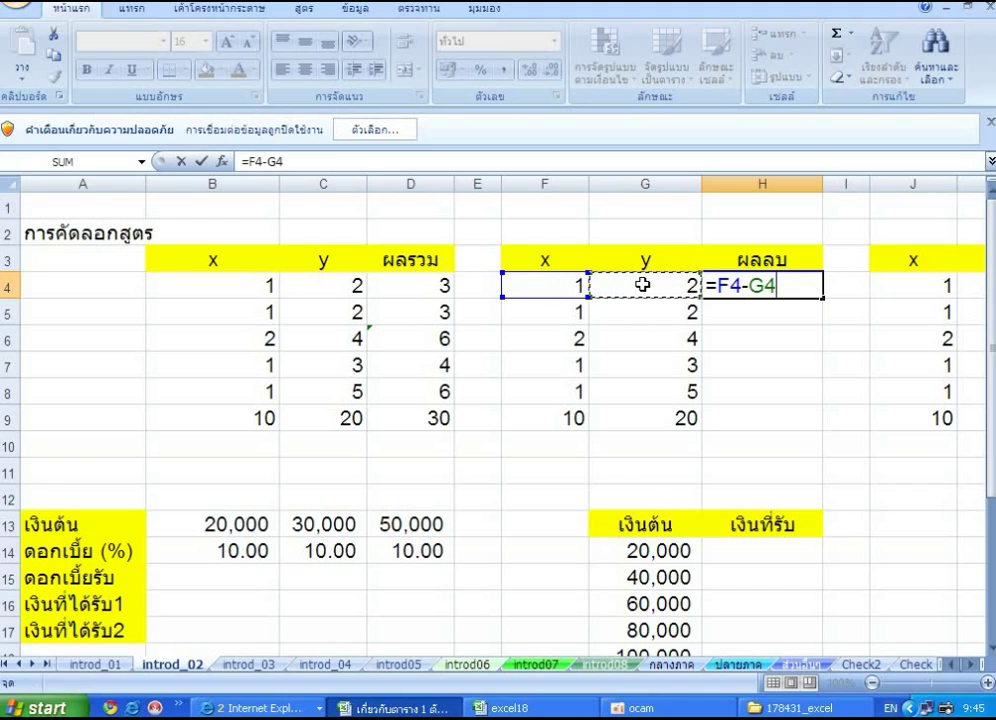
{"action": "key", "text": "Return"}
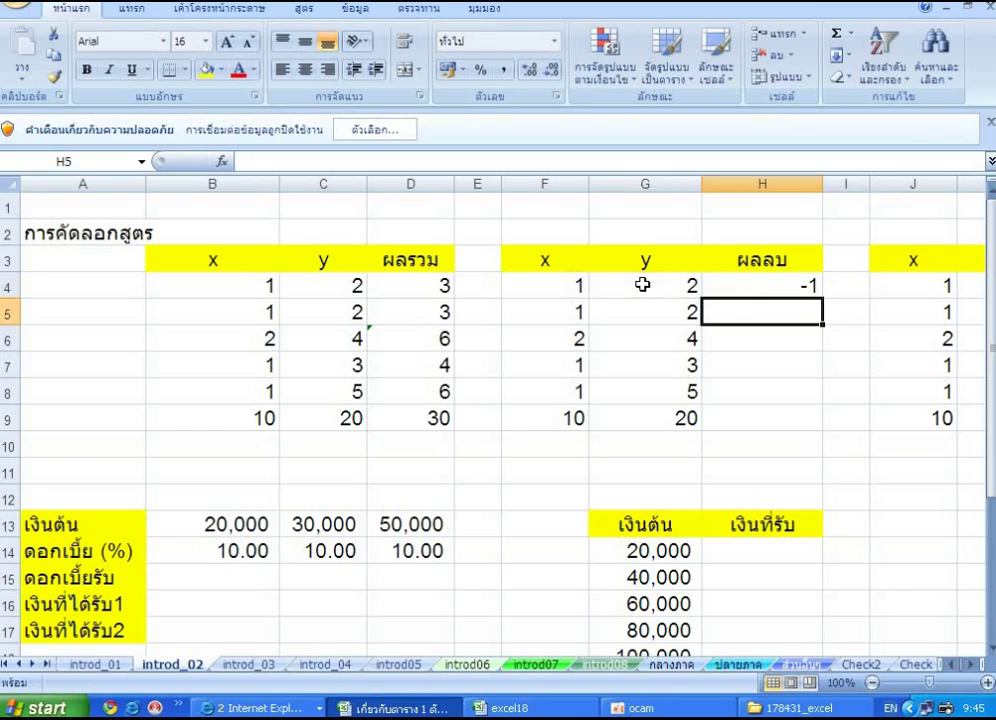
{"action": "left_click", "coordinate": [720, 283]}
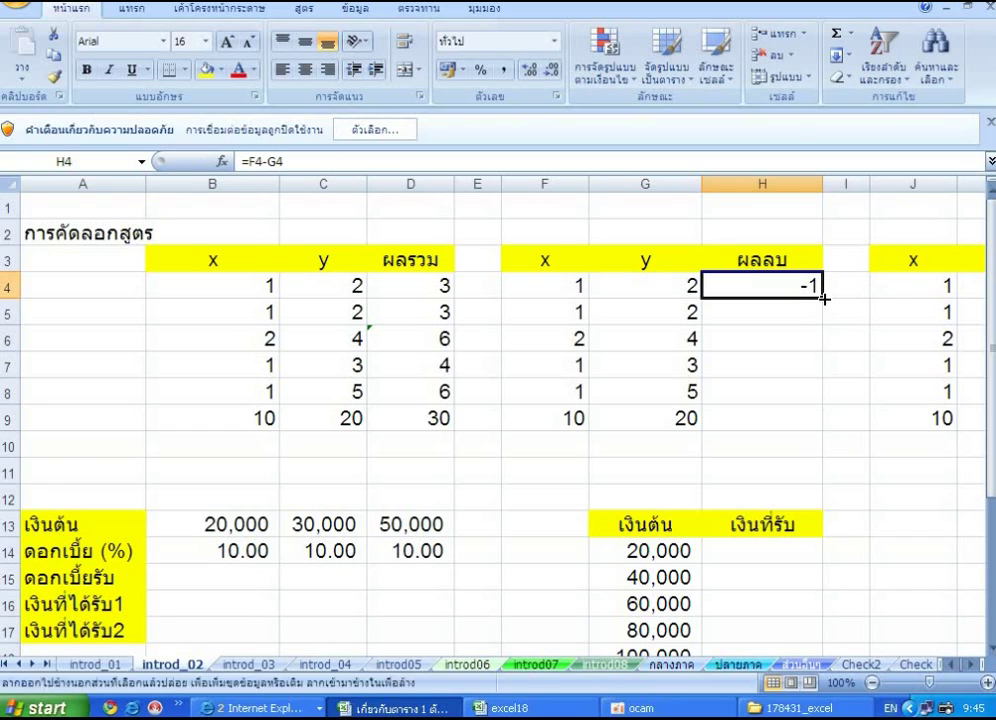
Fill H4's difference formula down to H9, showing -1, -1, -2, -2, -4, -10.
{"action": "double_click", "coordinate": [823, 298]}
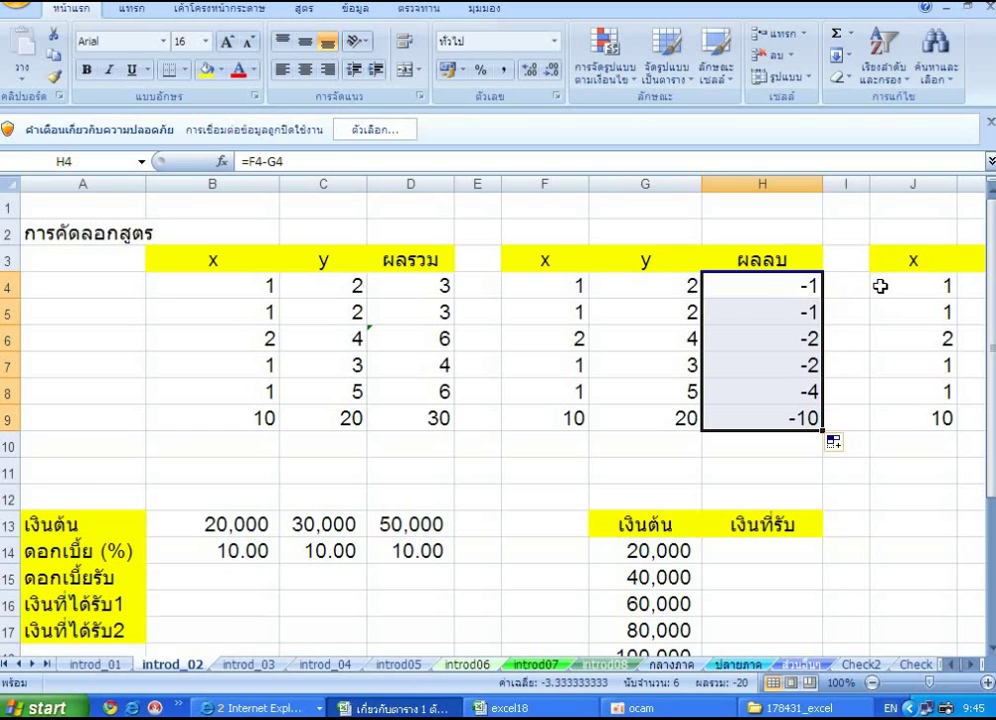
{"action": "left_click_drag", "start_coordinate": [750, 314], "coordinate": [803, 413]}
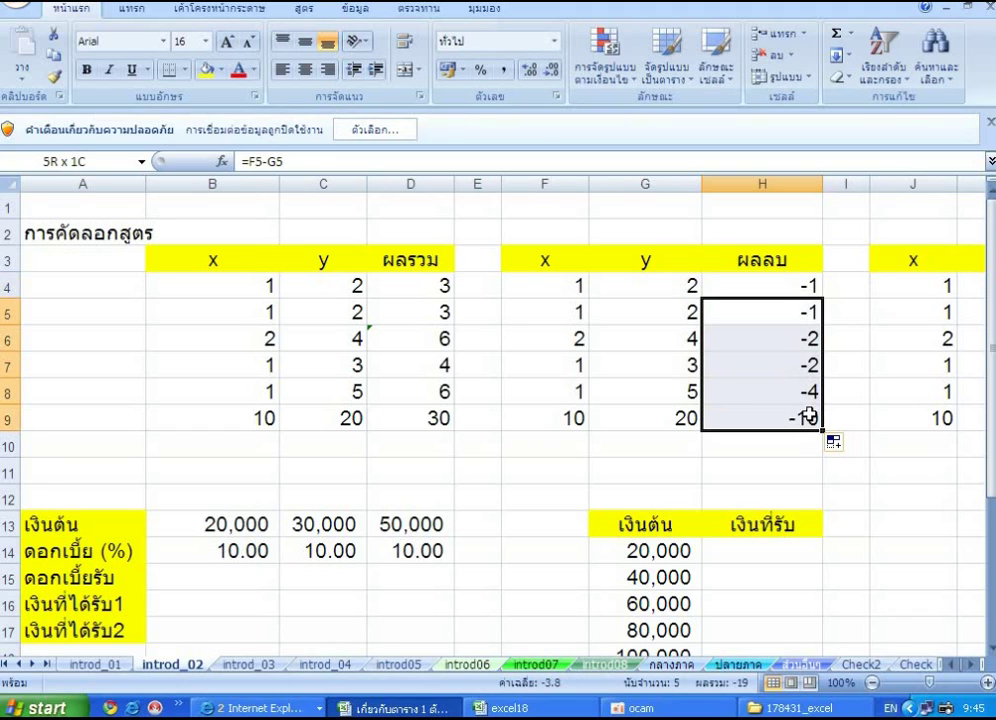
{"action": "key", "text": "Delete"}
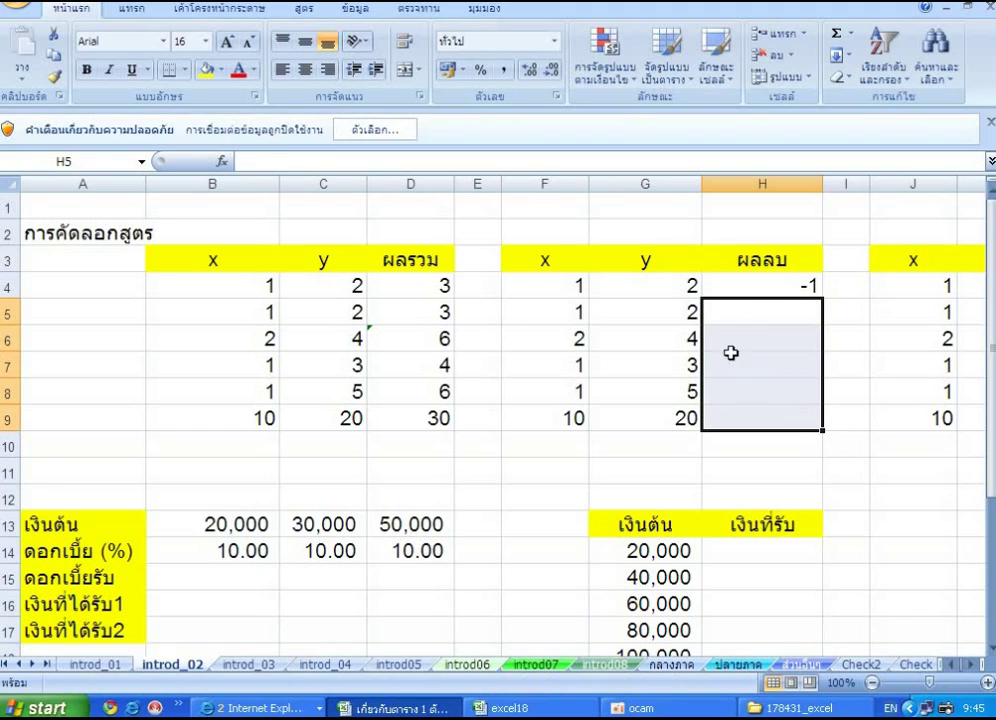
{"action": "left_click", "coordinate": [722, 283]}
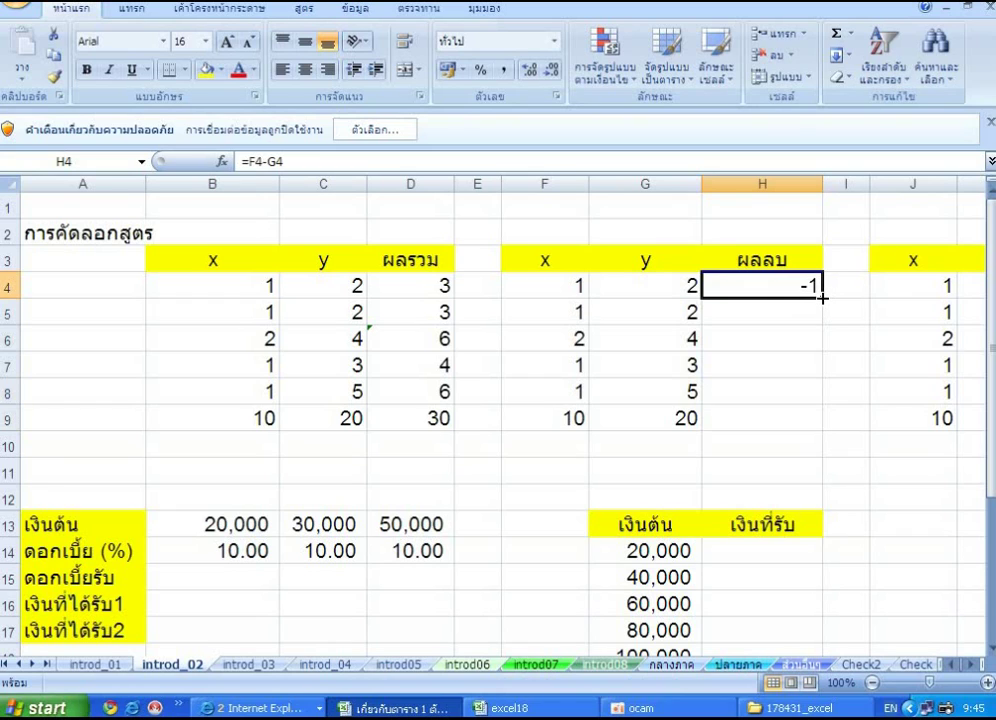
{"action": "double_click", "coordinate": [822, 297]}
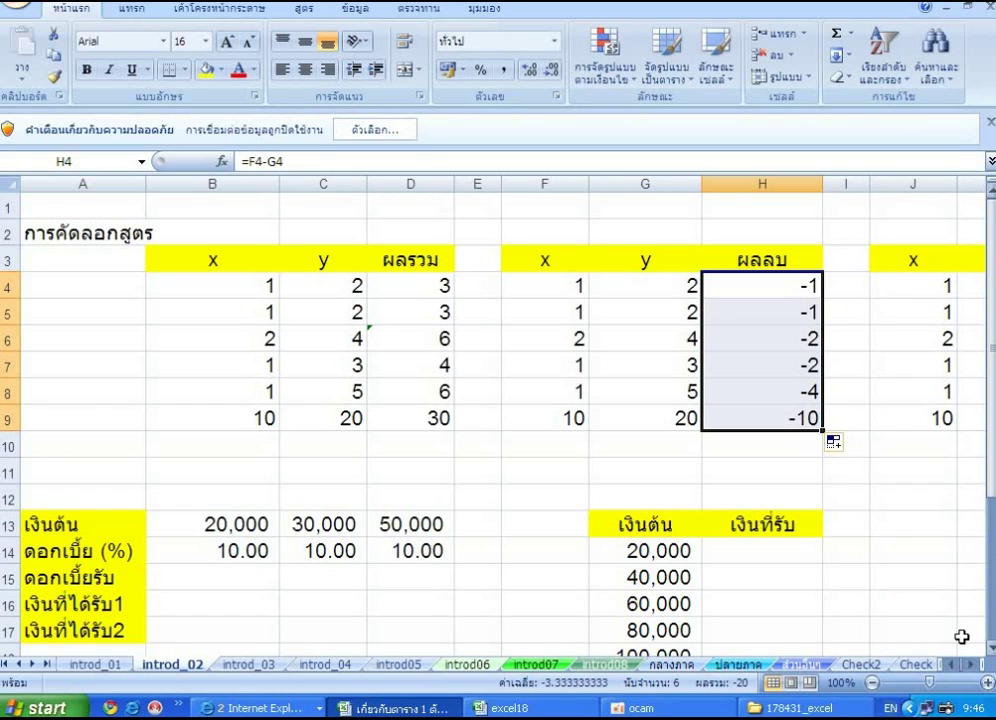
{"action": "left_click_drag", "start_coordinate": [975, 673], "coordinate": [975, 673]}
Enter the product formula =J4*K4 in L4 under ผลคูณ, showing 2.
{"action": "left_click", "coordinate": [442, 287]}
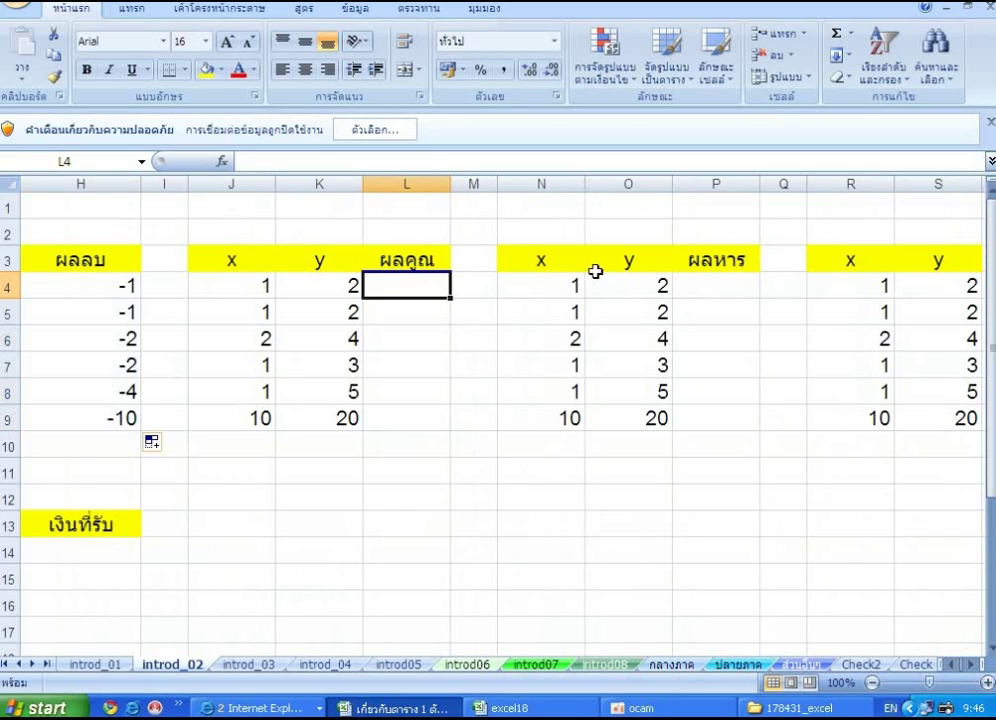
{"action": "type", "text": "="}
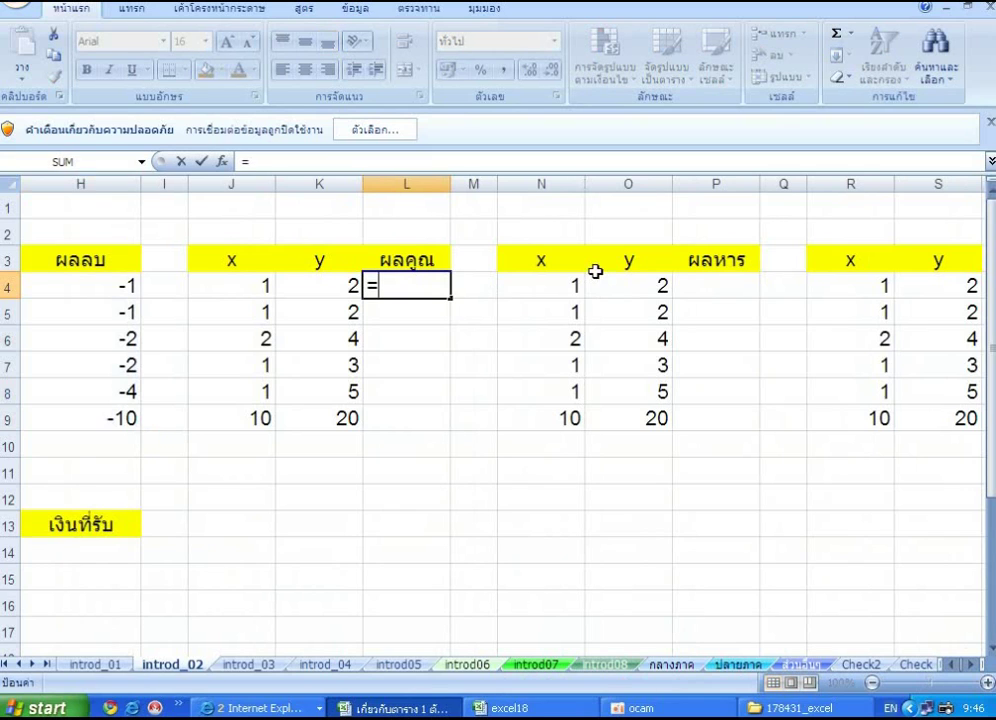
{"action": "left_click", "coordinate": [242, 291]}
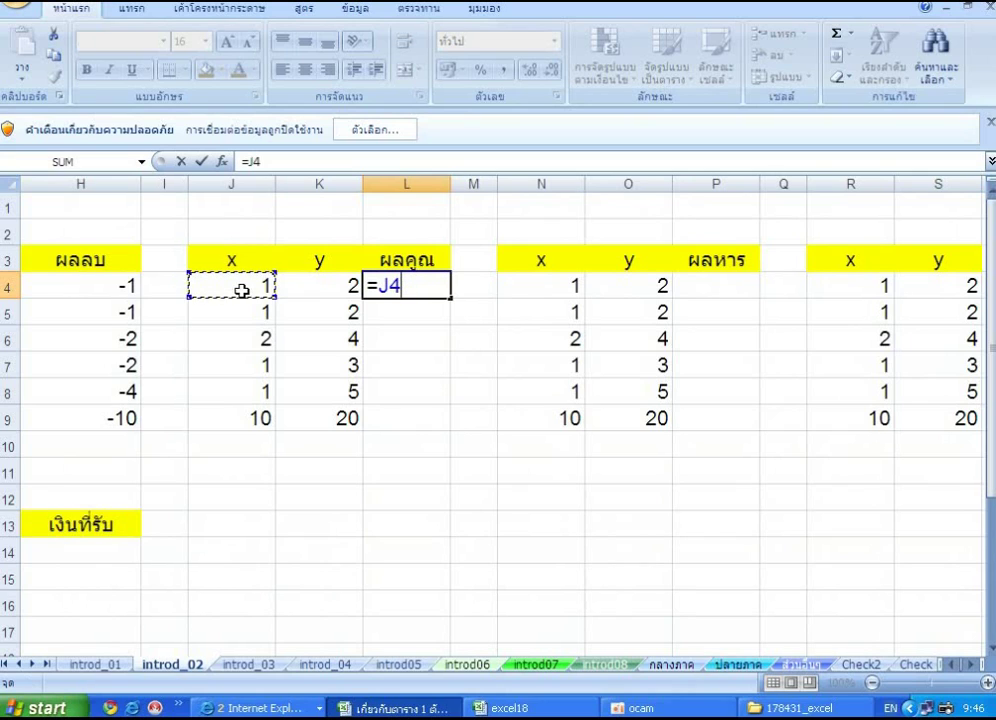
{"action": "type", "text": "*"}
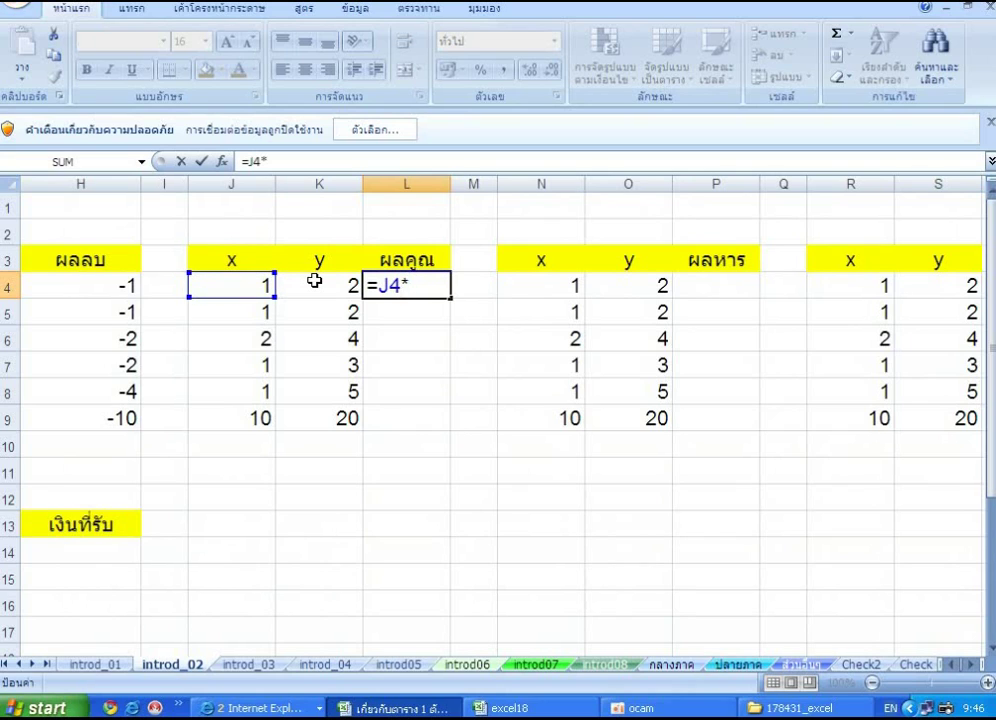
{"action": "left_click", "coordinate": [316, 287]}
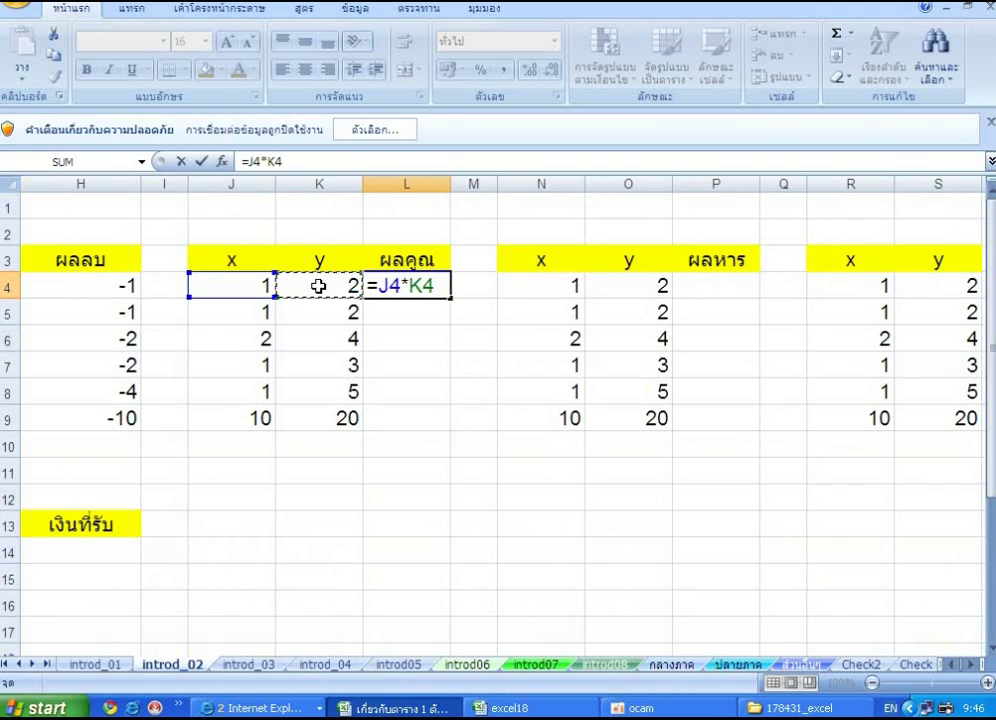
{"action": "key", "text": "Return"}
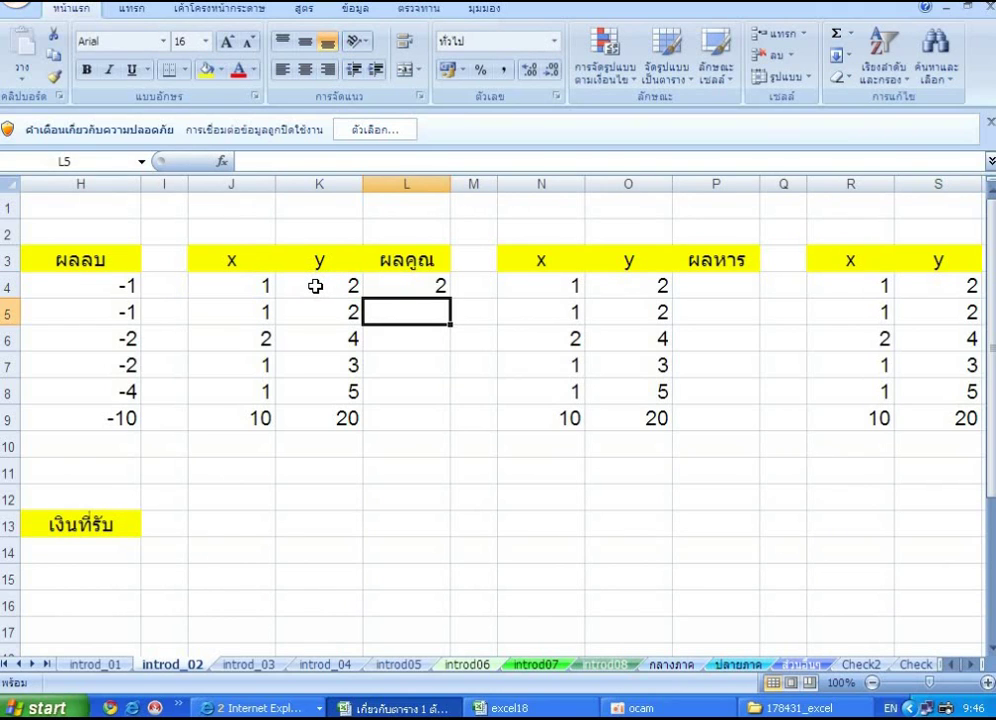
{"action": "left_click", "coordinate": [408, 289]}
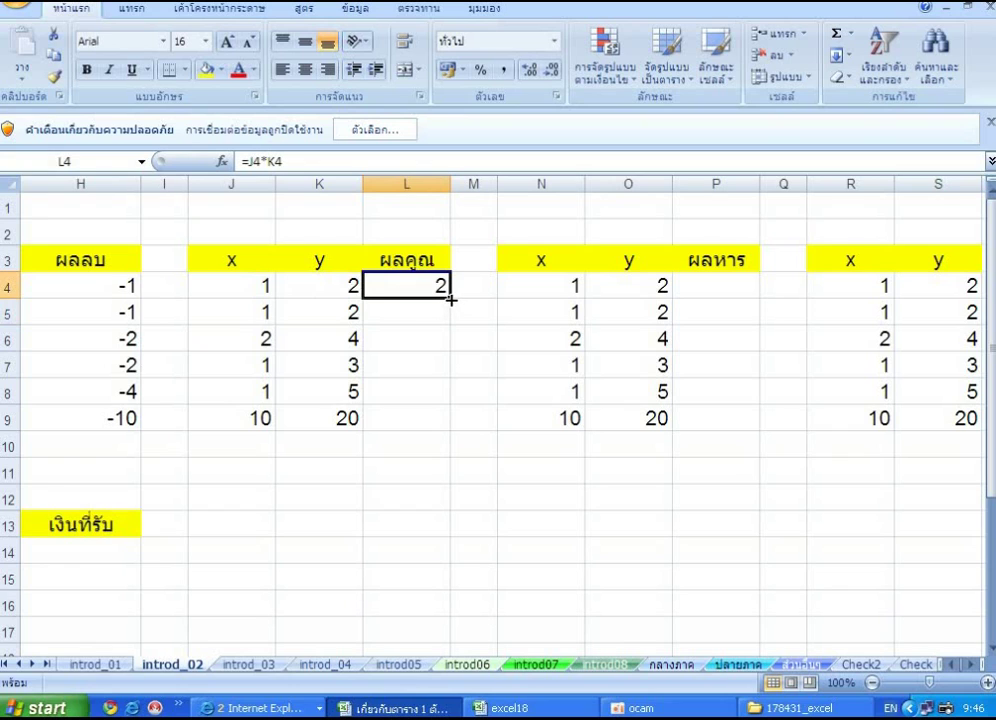
Copy the L4 product formula down to L9, giving 2, 2, 8, 3, 5 and 200.
{"action": "double_click", "coordinate": [452, 299]}
{"action": "left_click", "coordinate": [488, 292]}
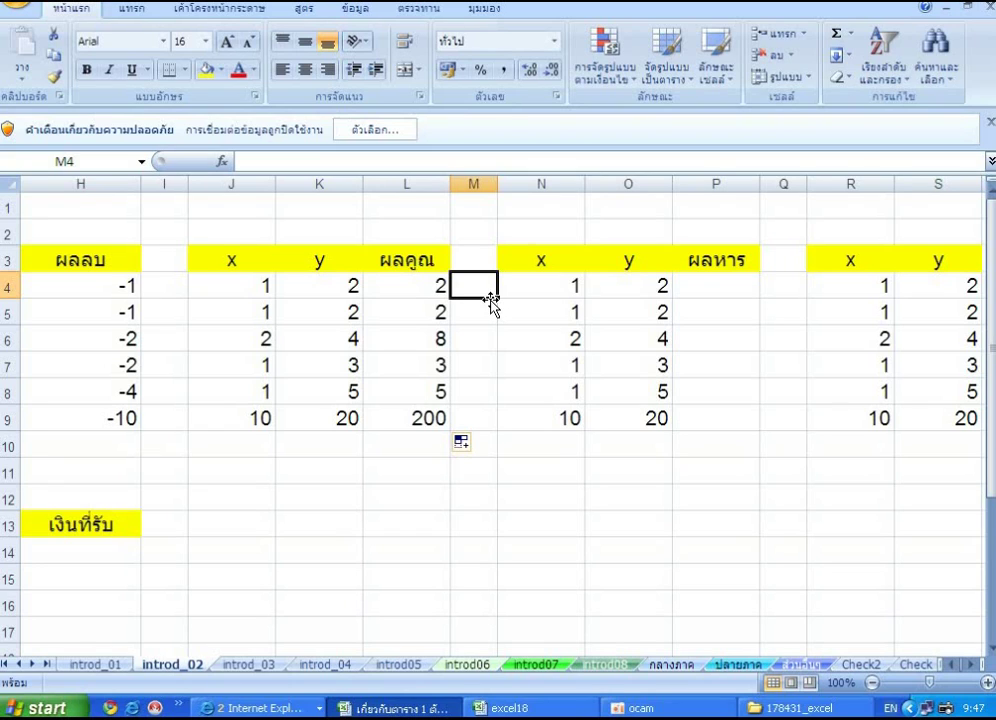
{"action": "left_click", "coordinate": [719, 285]}
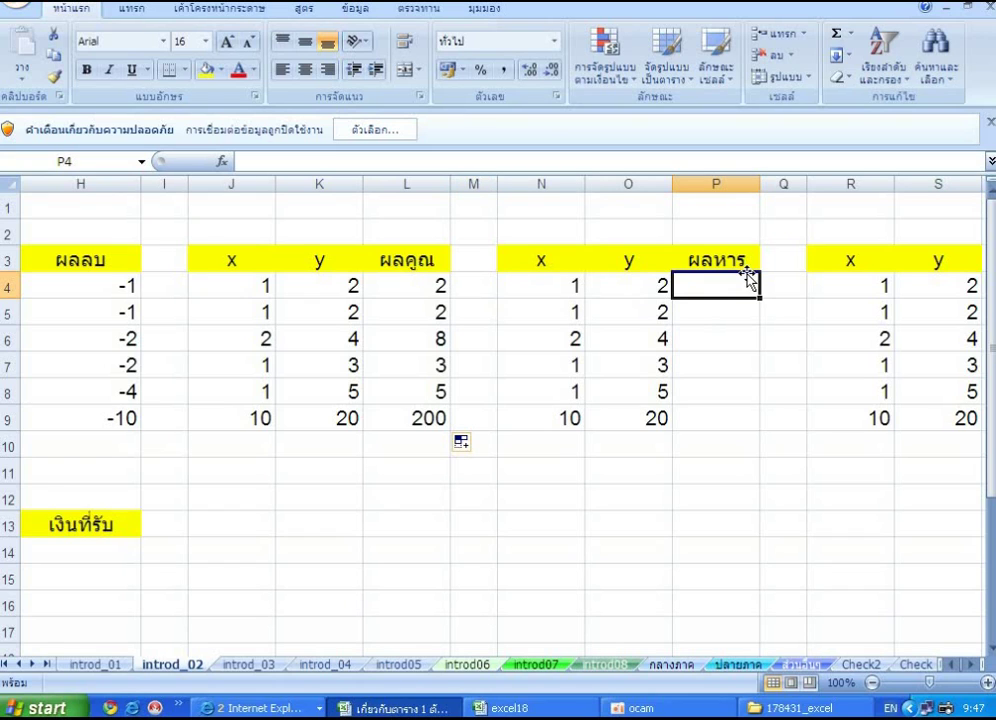
Enter the quotient formula =N4/O4 in P4 under ผลหาร, showing 0.5.
{"action": "type", "text": "="}
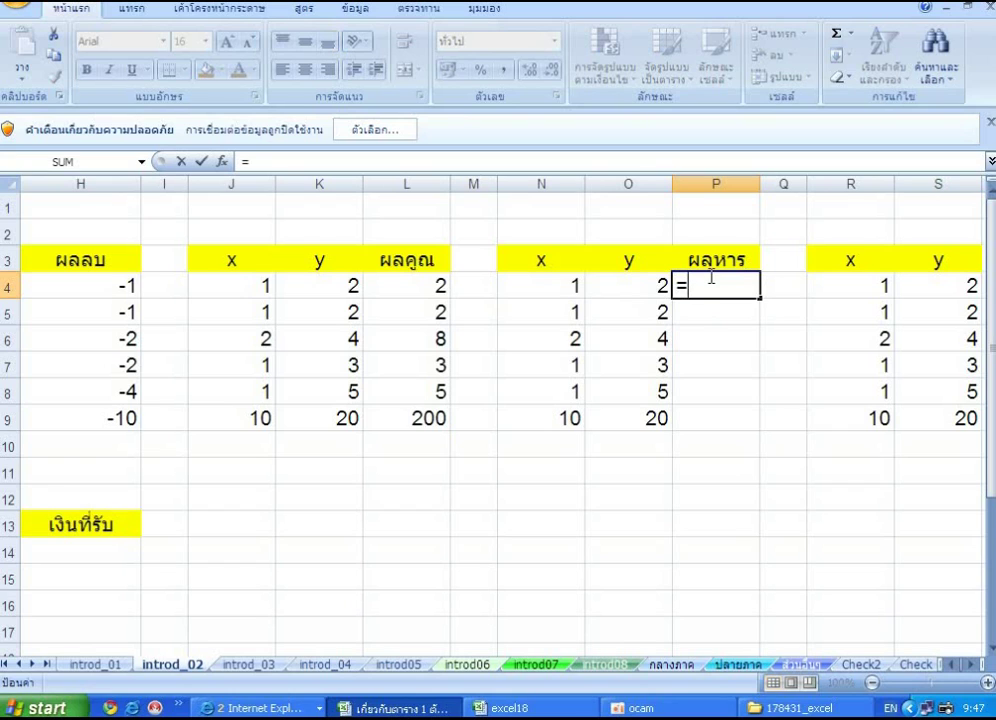
{"action": "left_click", "coordinate": [546, 285]}
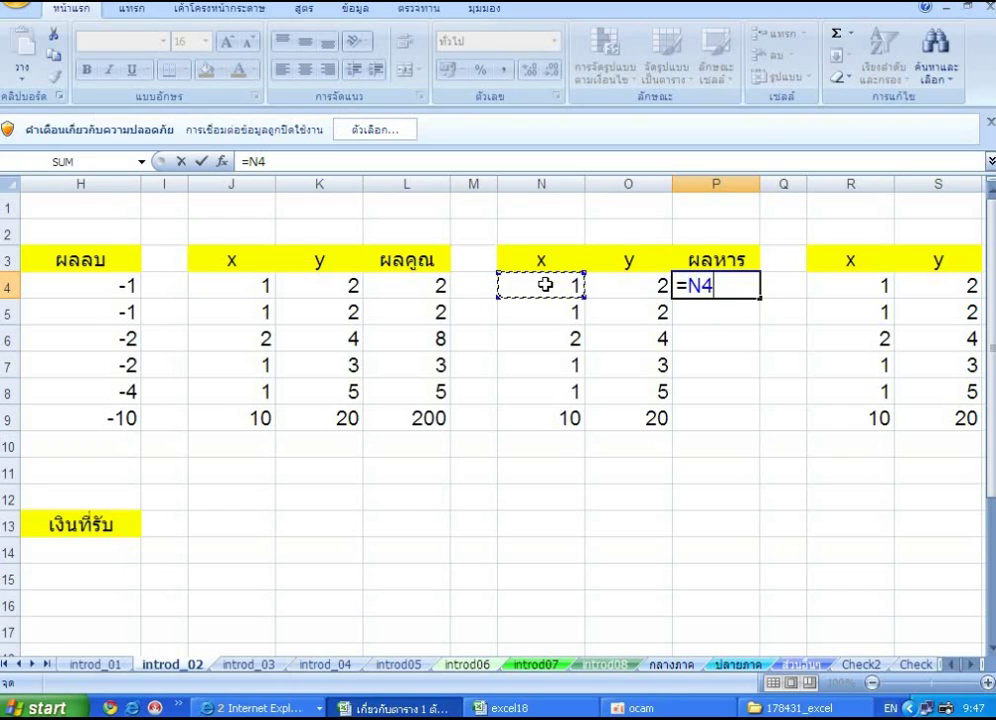
{"action": "type", "text": "/"}
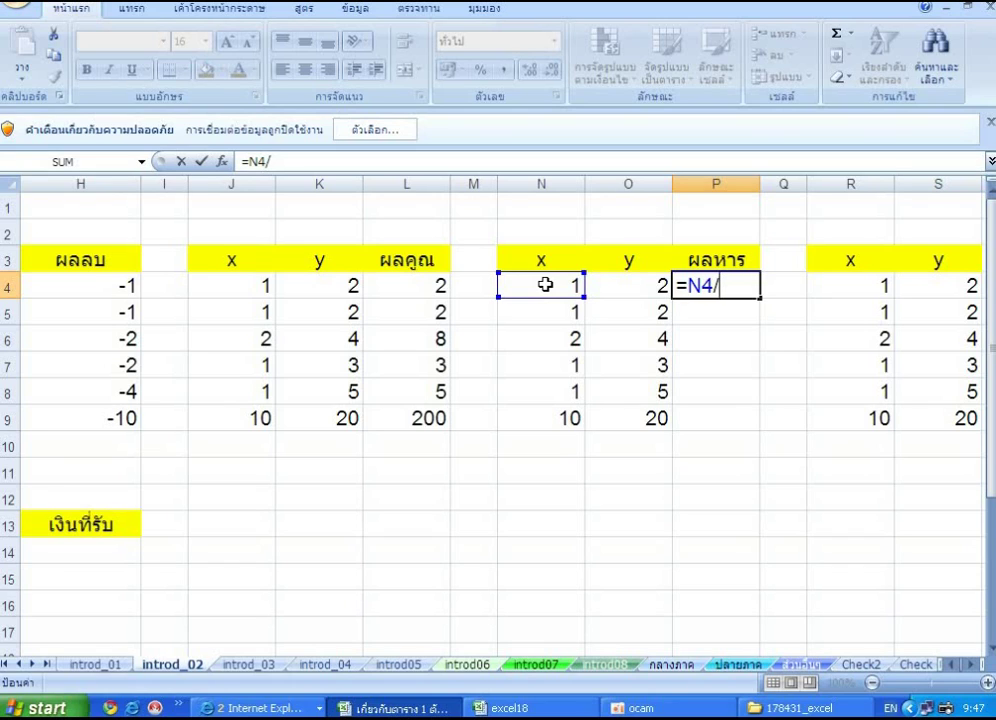
{"action": "left_click", "coordinate": [626, 290]}
{"action": "key", "text": "Return"}
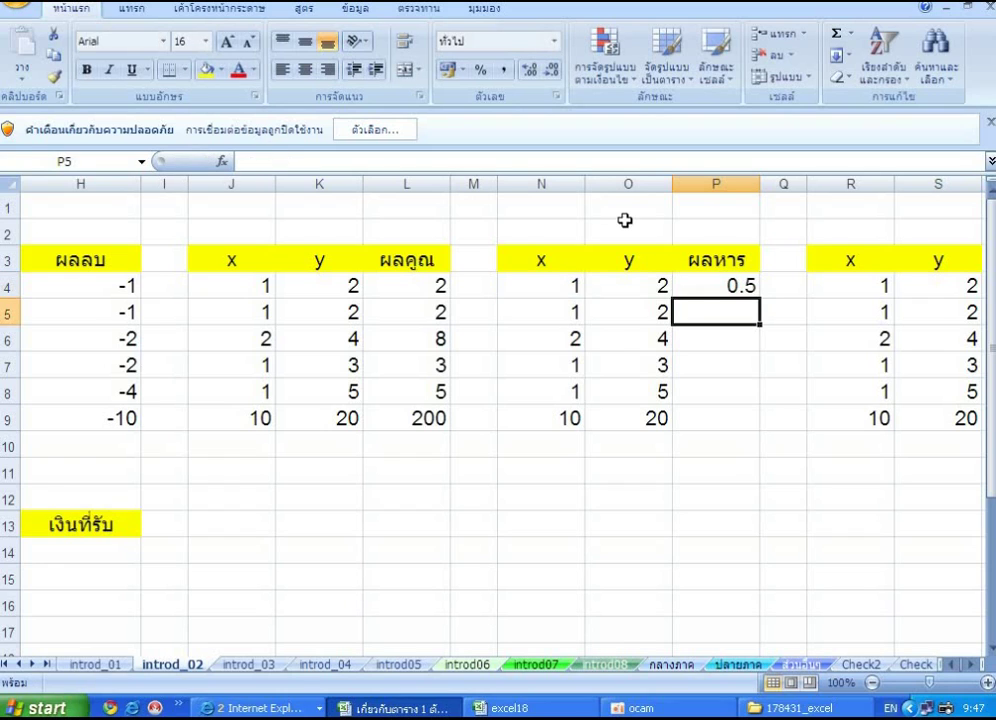
{"action": "key", "text": "Up"}
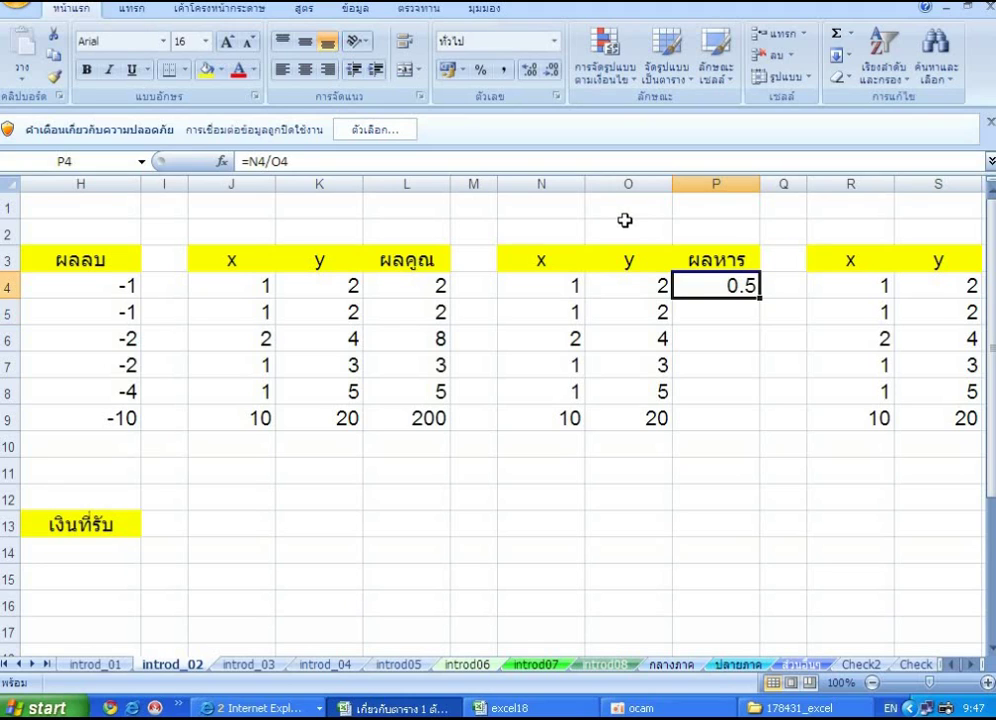
Copy the quotient formula down to P9 and format the results in Comma Style with two decimals.
{"action": "double_click", "coordinate": [762, 297]}
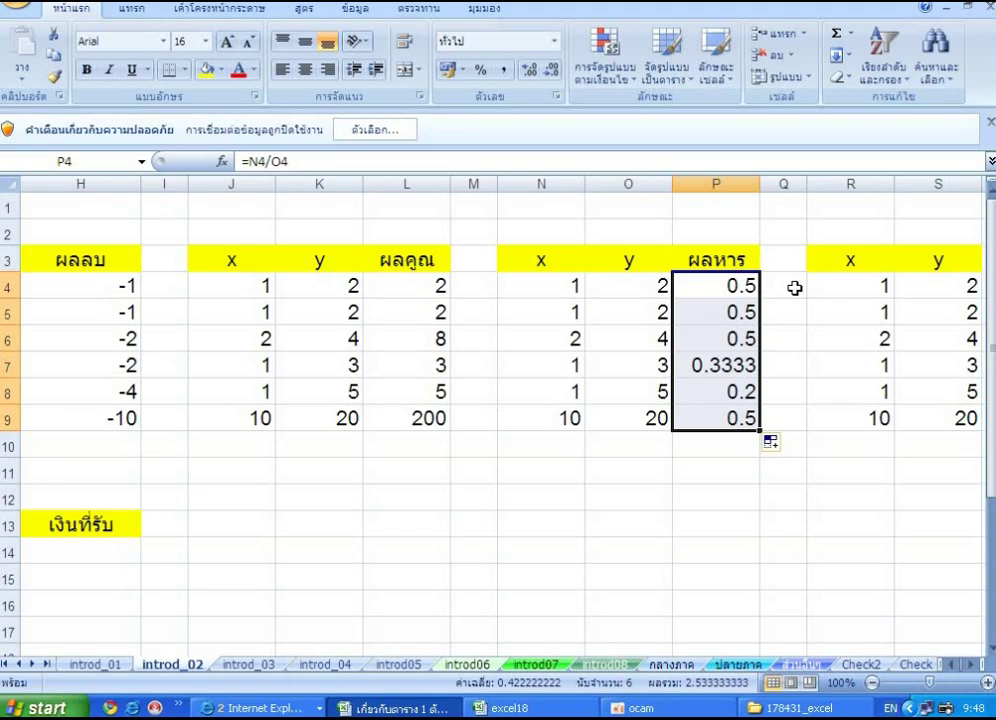
{"action": "left_click", "coordinate": [505, 70]}
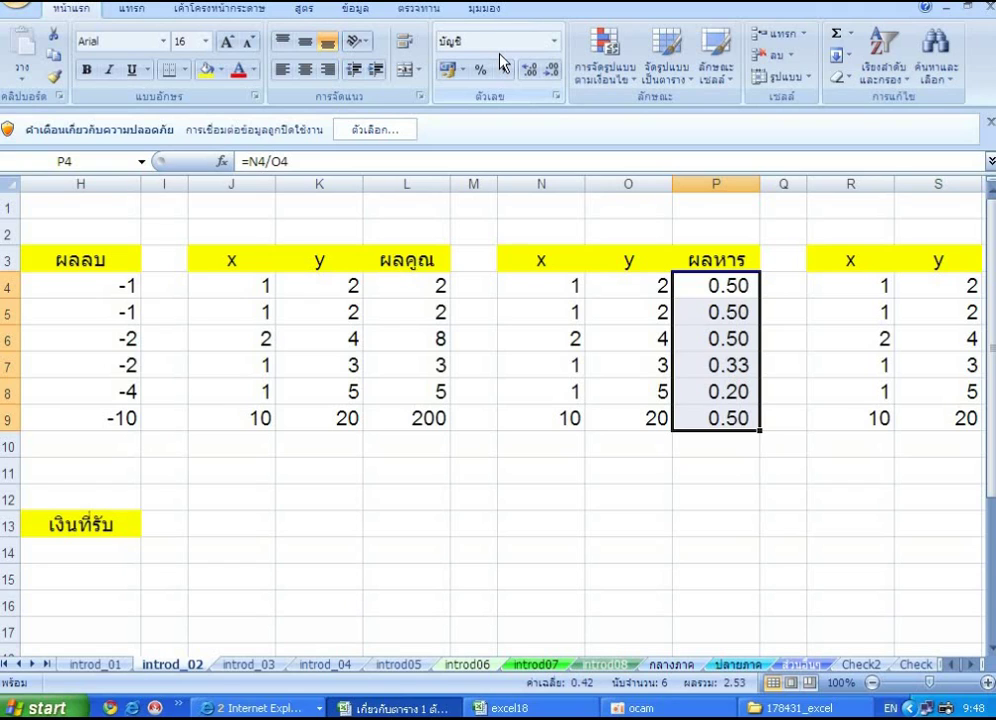
{"action": "left_click", "coordinate": [553, 72]}
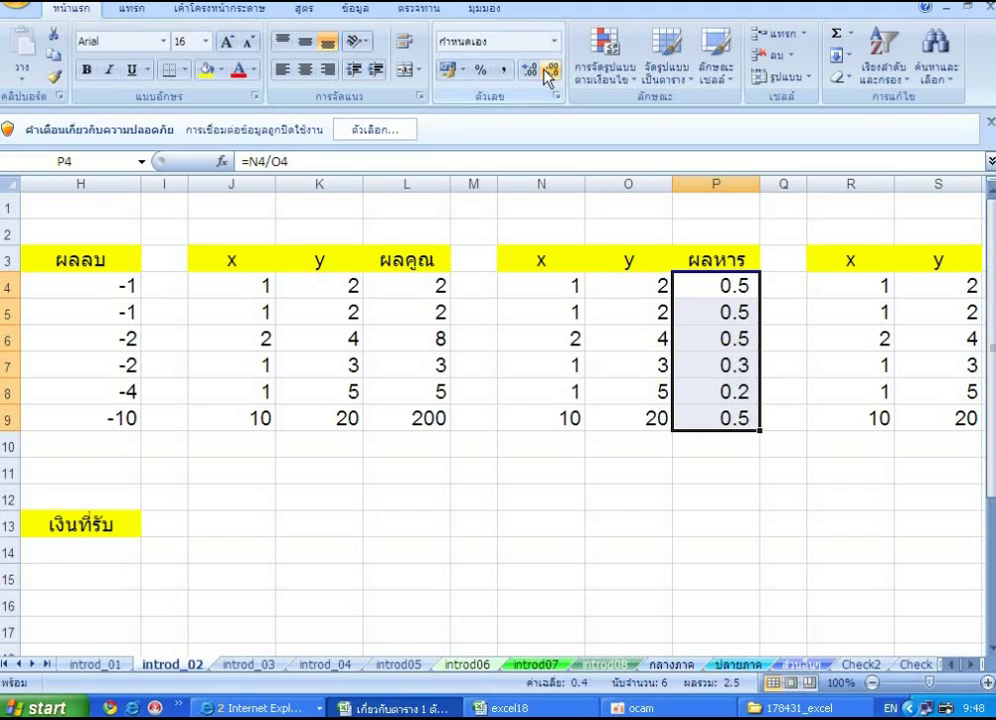
{"action": "left_click", "coordinate": [528, 73]}
{"action": "left_click", "coordinate": [529, 73]}
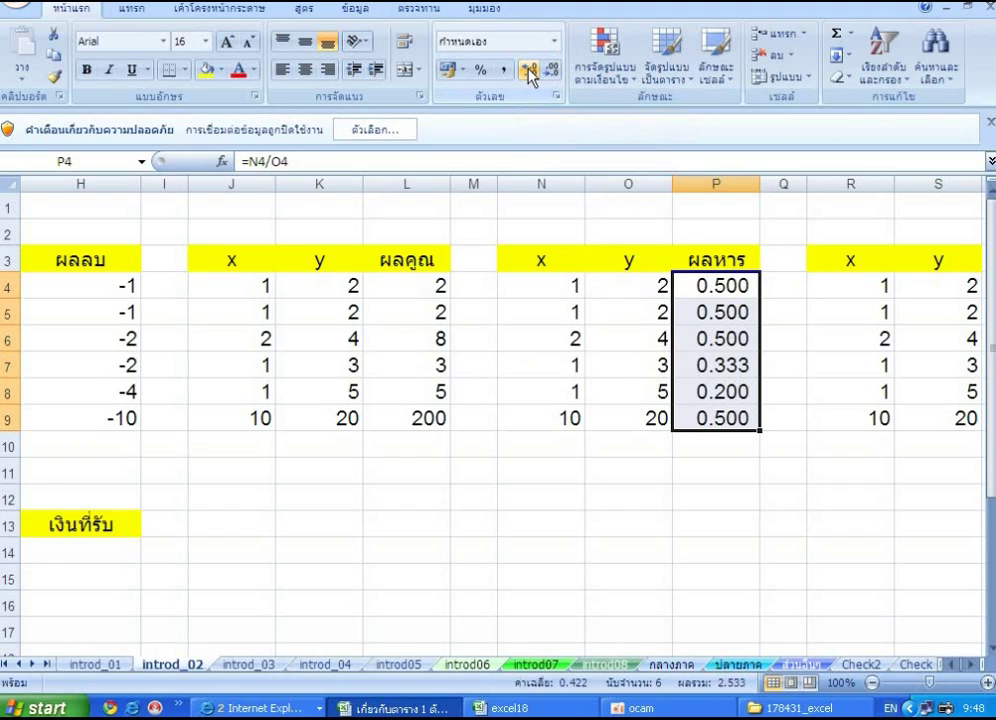
{"action": "left_click", "coordinate": [552, 72]}
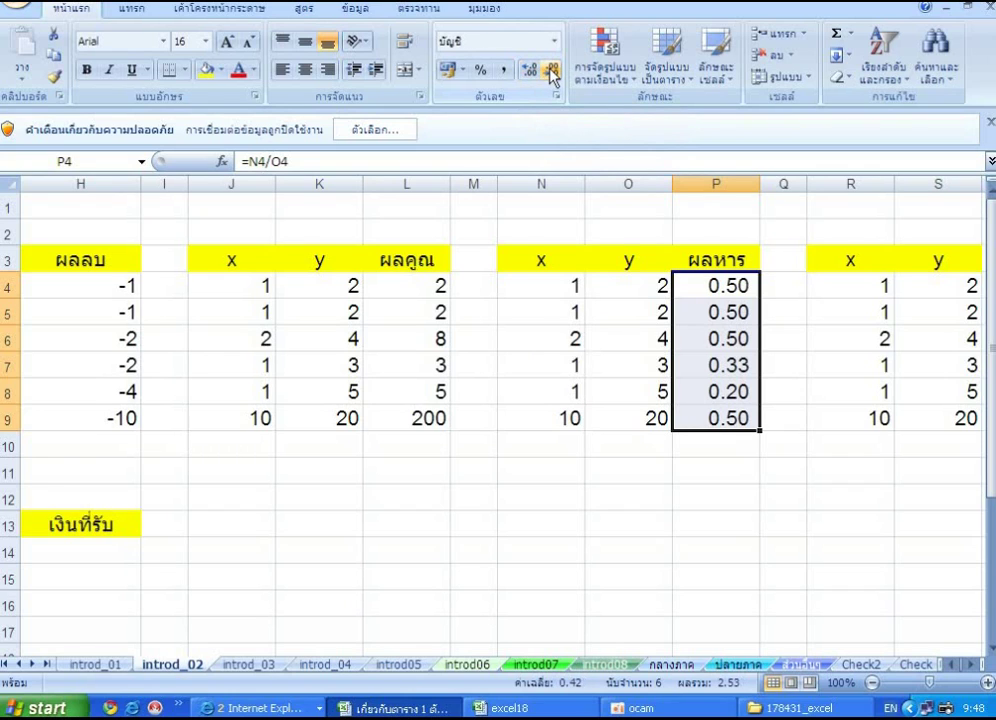
{"action": "left_click", "coordinate": [552, 72]}
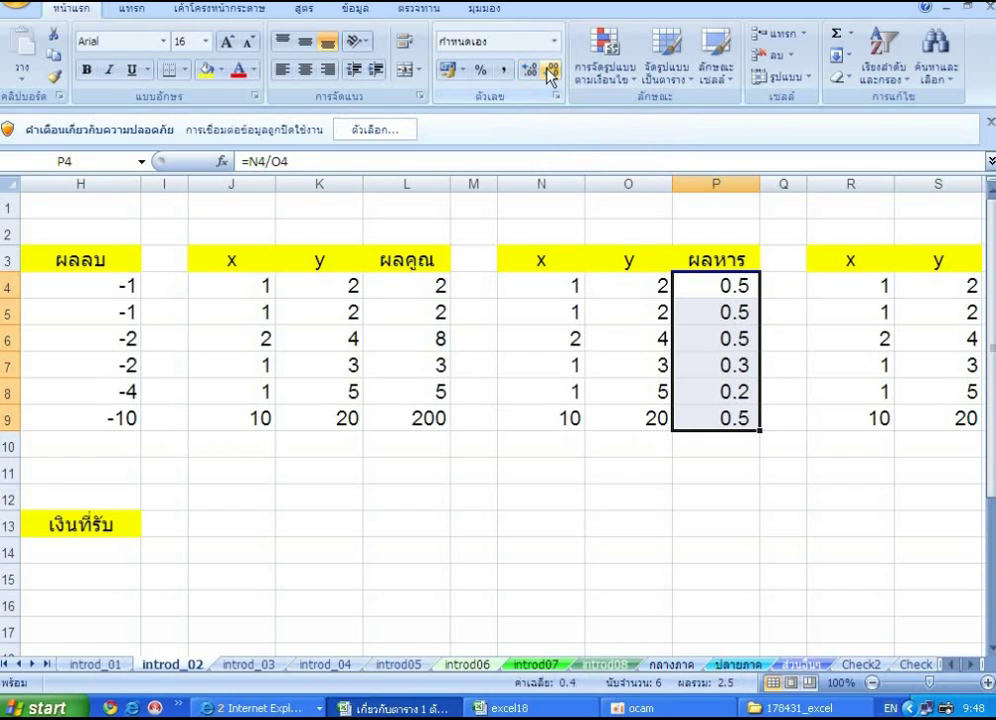
{"action": "left_click", "coordinate": [530, 75]}
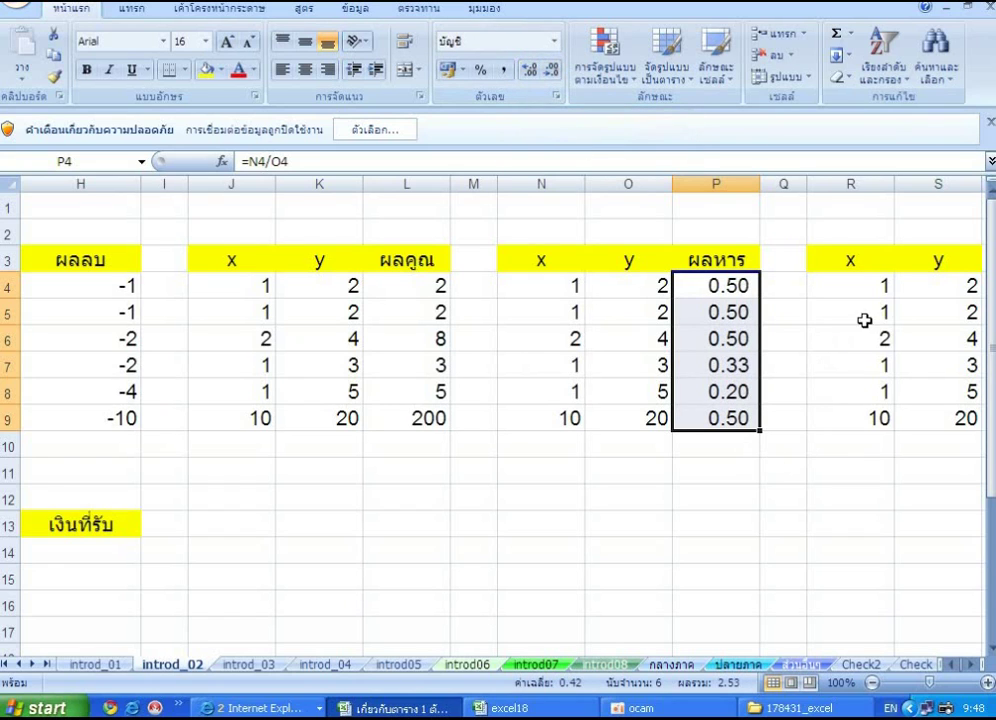
Enter the power formula =R4^S4 in T4 under กำลังสอง, showing 1.
{"action": "left_click", "coordinate": [862, 287]}
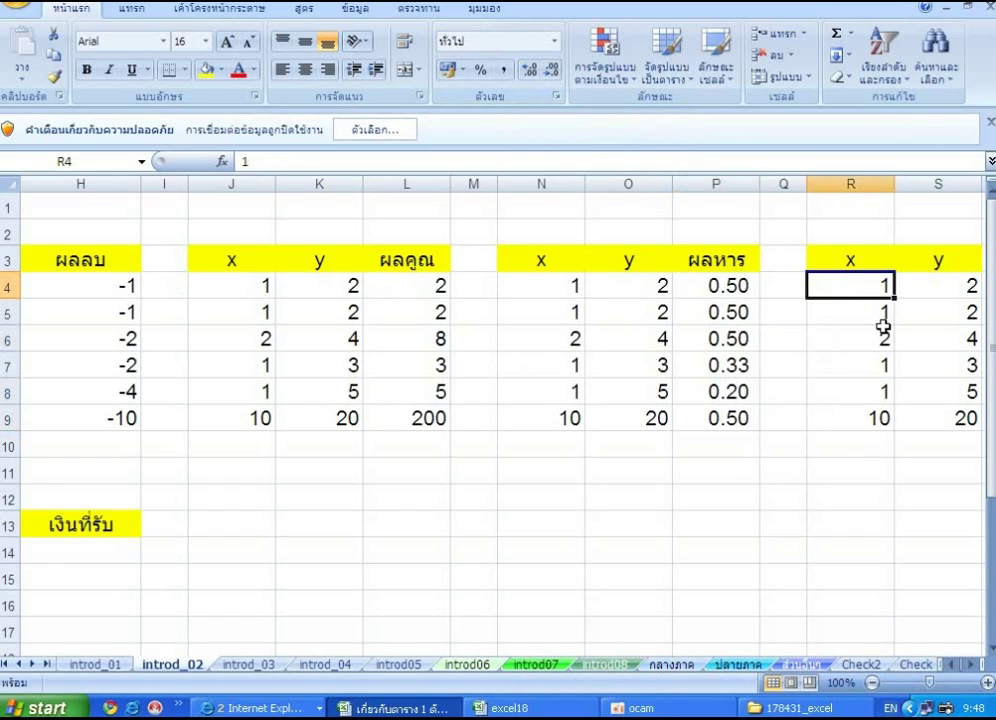
{"action": "key", "text": "Right"}
{"action": "key", "text": "Right"}
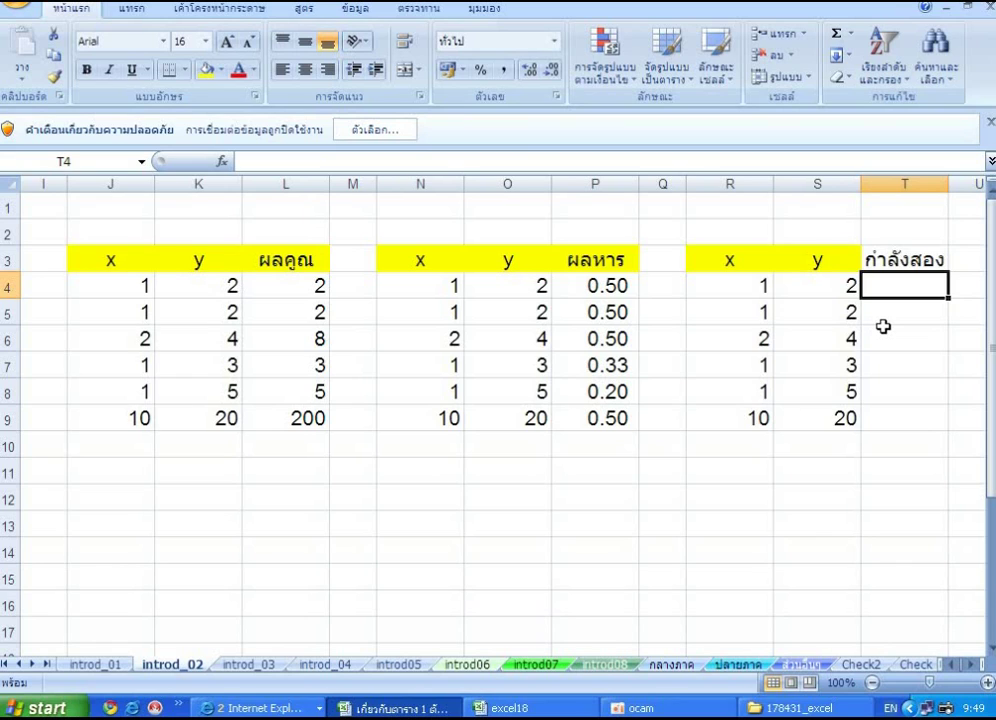
{"action": "type", "text": "="}
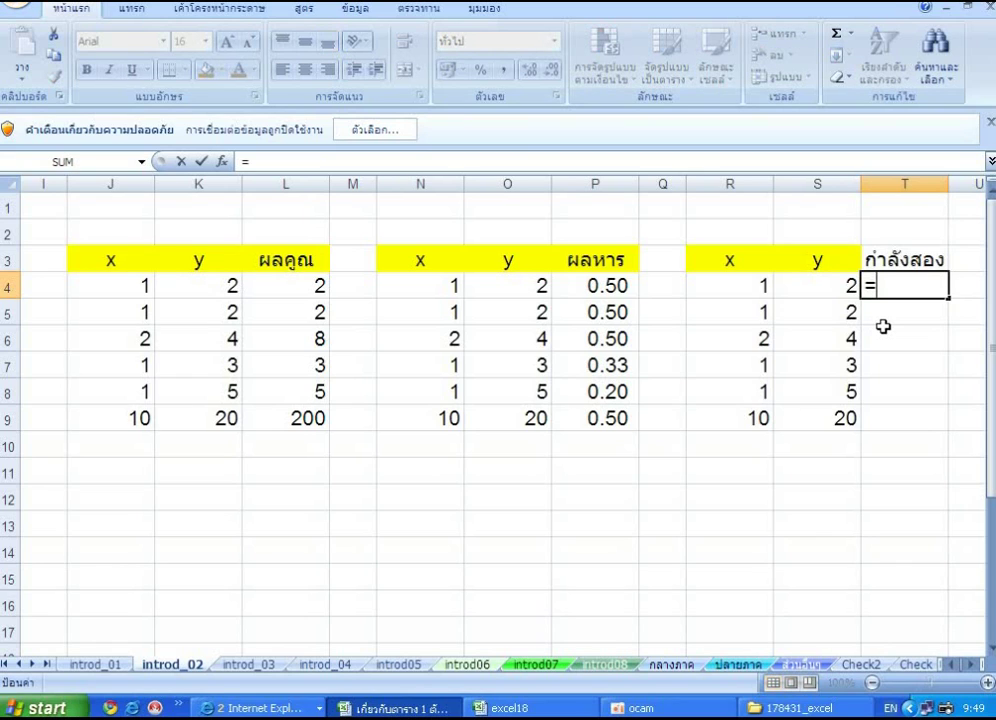
{"action": "left_click", "coordinate": [736, 287]}
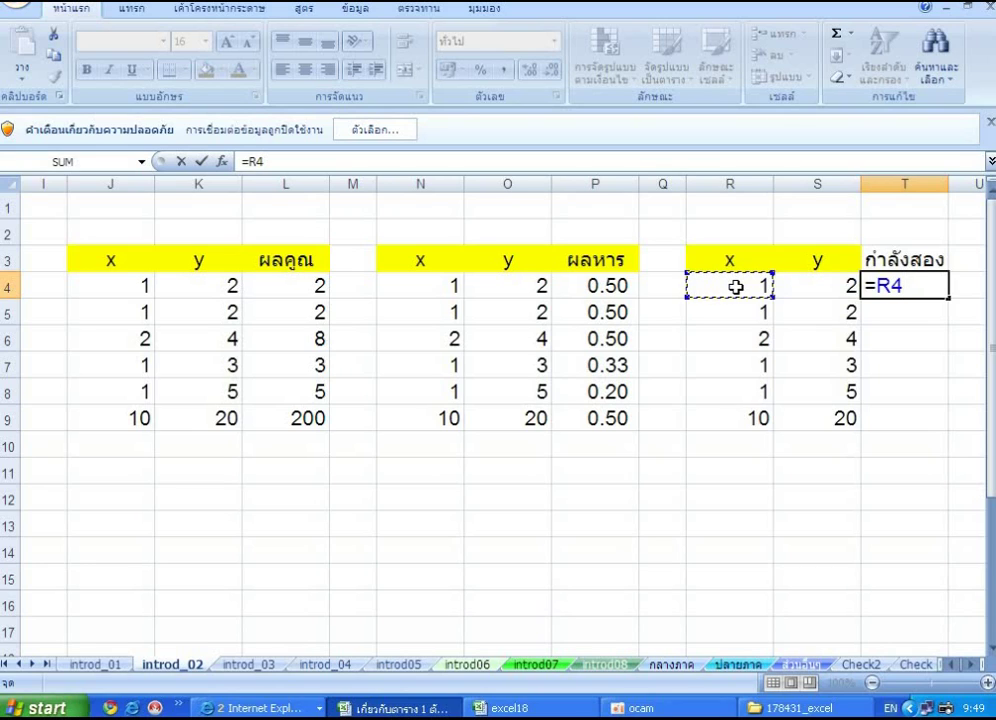
{"action": "type", "text": "^"}
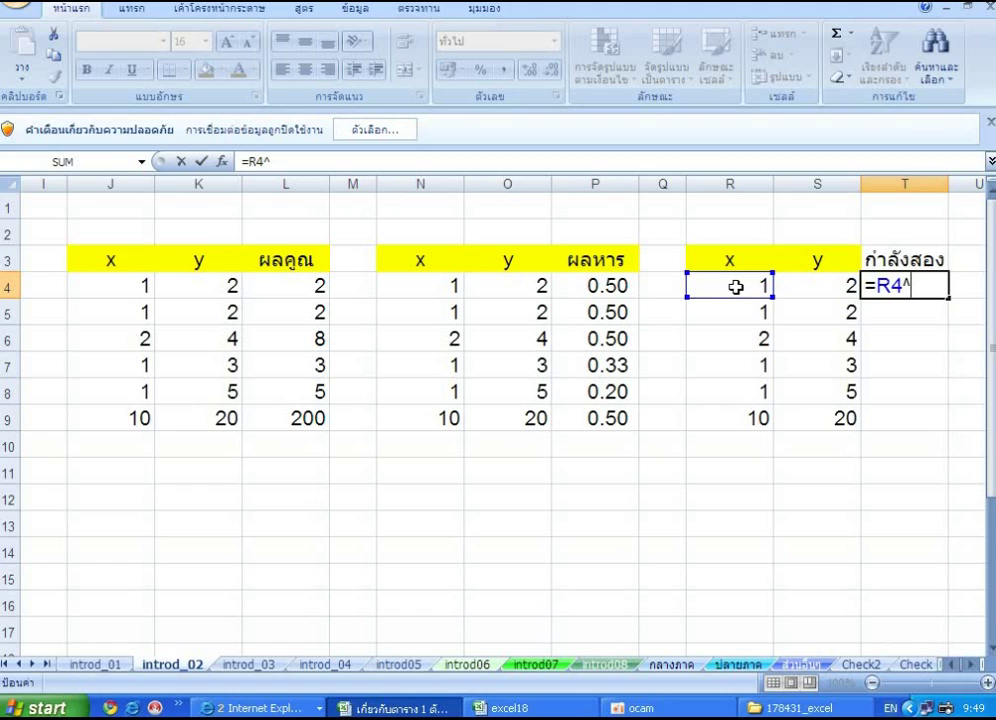
{"action": "left_click", "coordinate": [824, 281]}
{"action": "key", "text": "Return"}
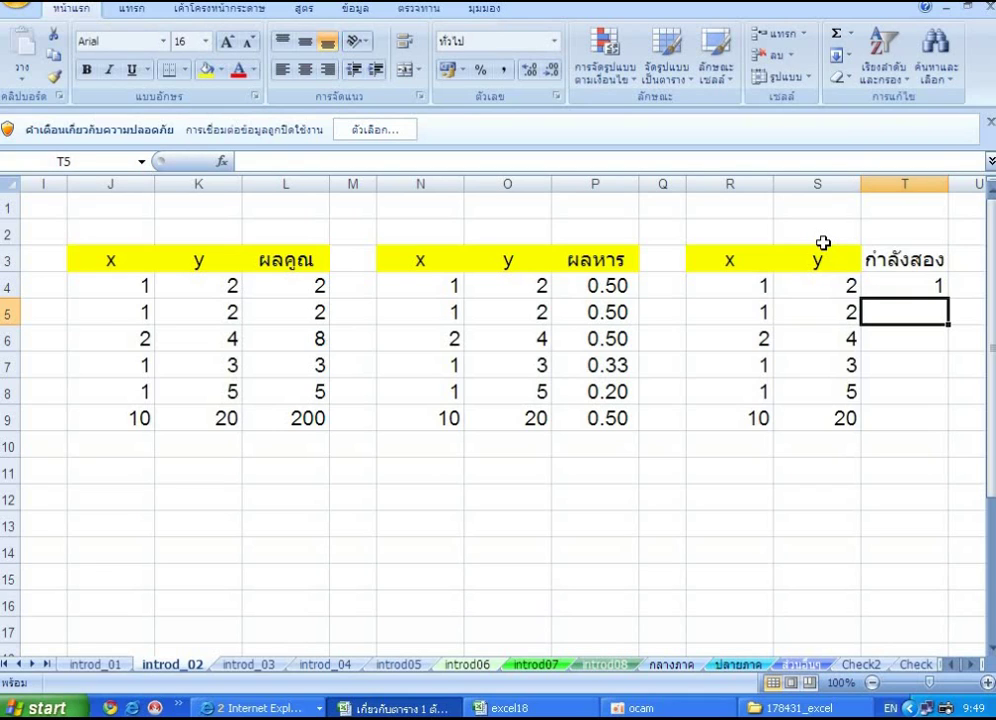
{"action": "left_click", "coordinate": [910, 288]}
Copy the T4 power formula down to T9 and set column T to about 112 pixels wide.
{"action": "left_click_drag", "start_coordinate": [955, 298], "coordinate": [950, 428]}
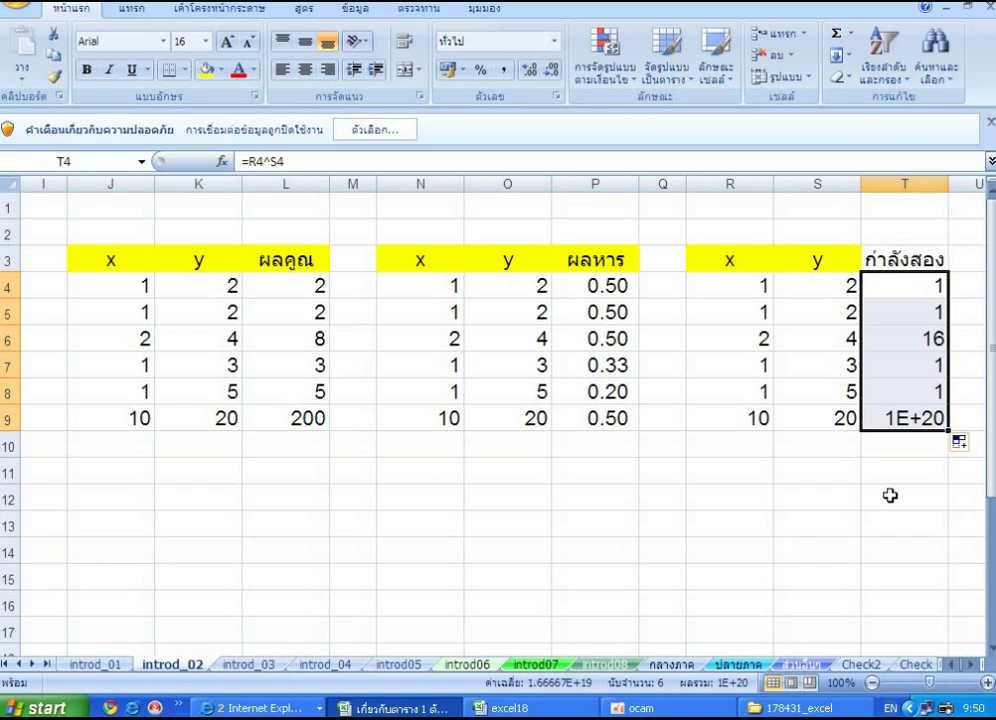
{"action": "left_click", "coordinate": [975, 667]}
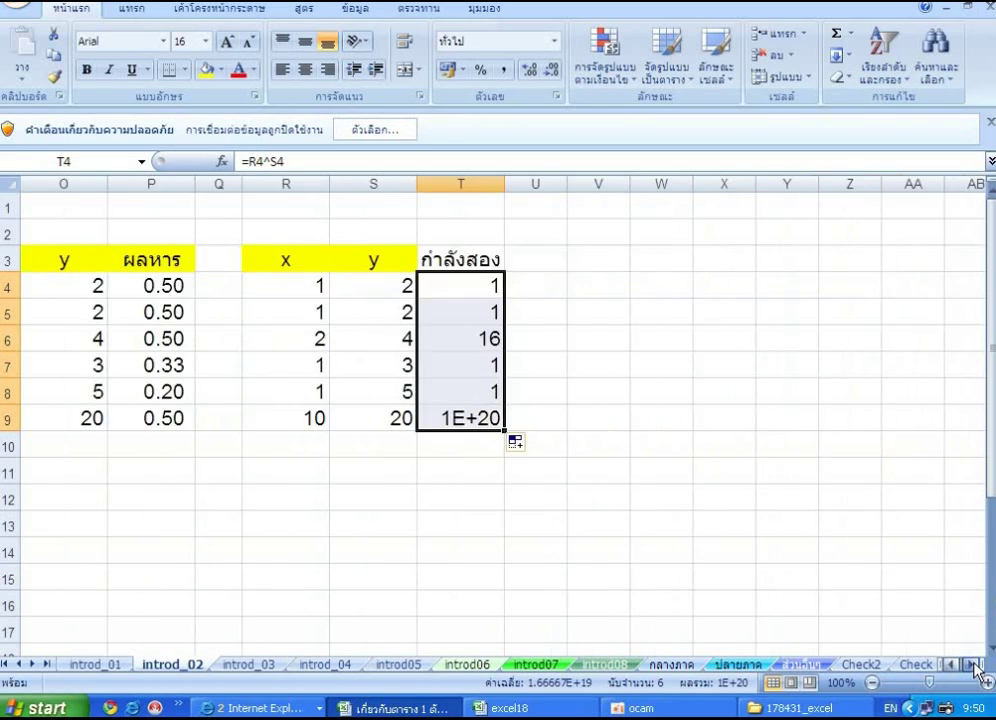
{"action": "left_click_drag", "start_coordinate": [505, 184], "coordinate": [945, 207]}
{"action": "left_click", "coordinate": [841, 414]}
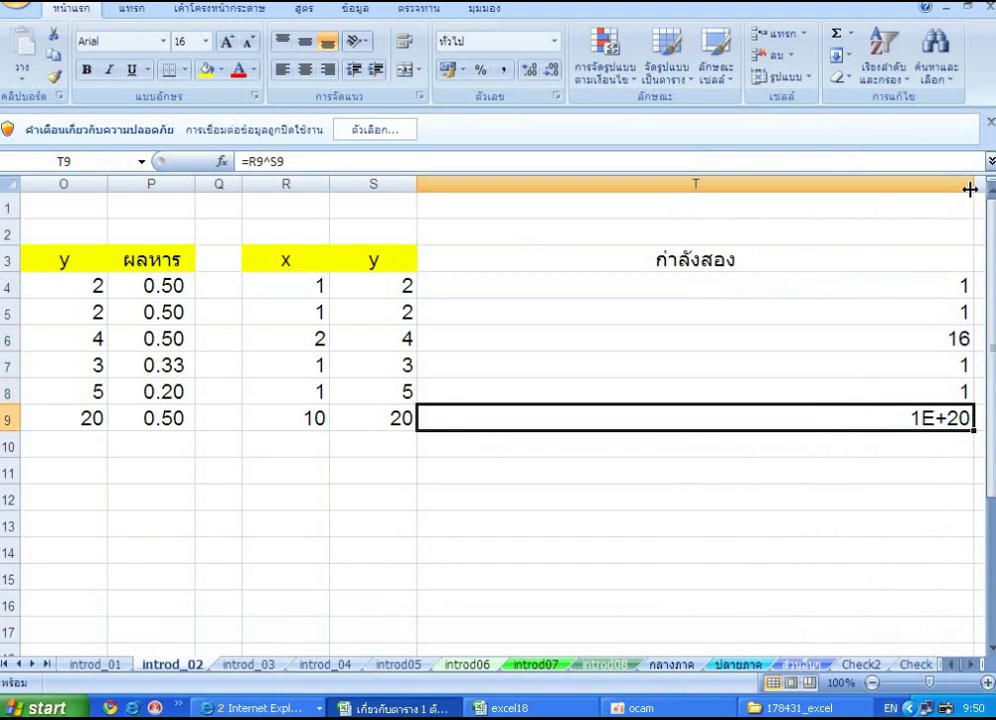
{"action": "left_click_drag", "start_coordinate": [971, 189], "coordinate": [527, 185]}
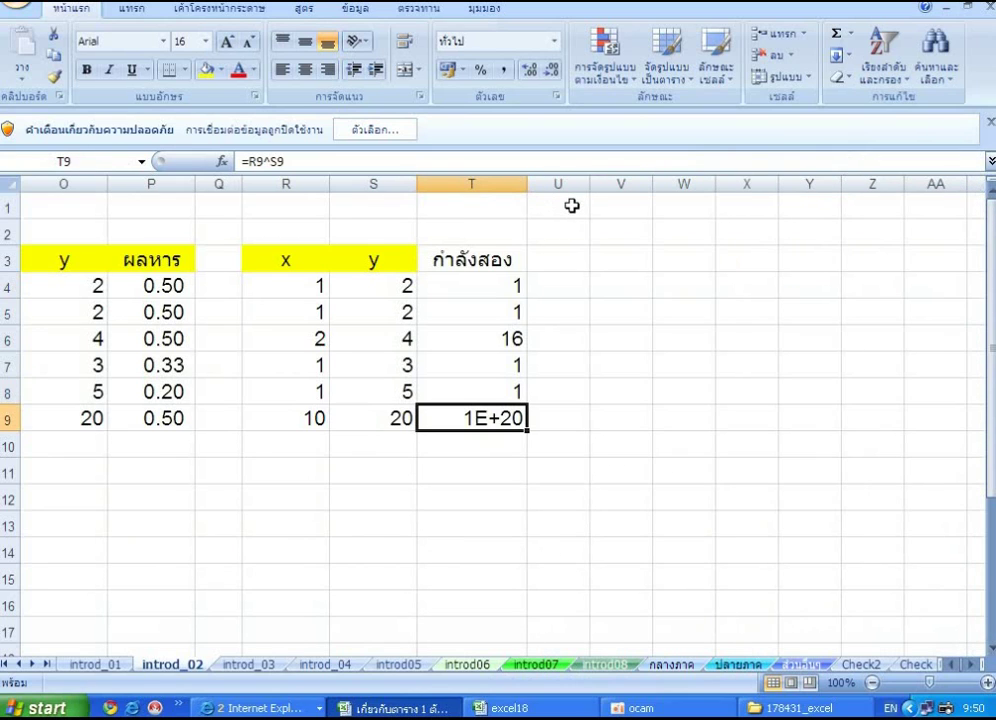